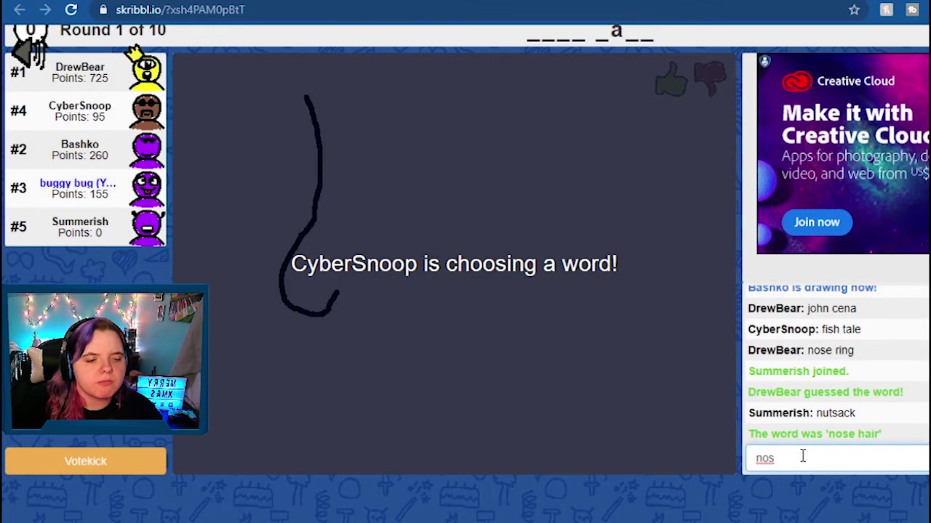
Step: Replace the half-typed text with the guess 'ice cream truck' for the truck drawing
key(BackSpace)
key(BackSpace)
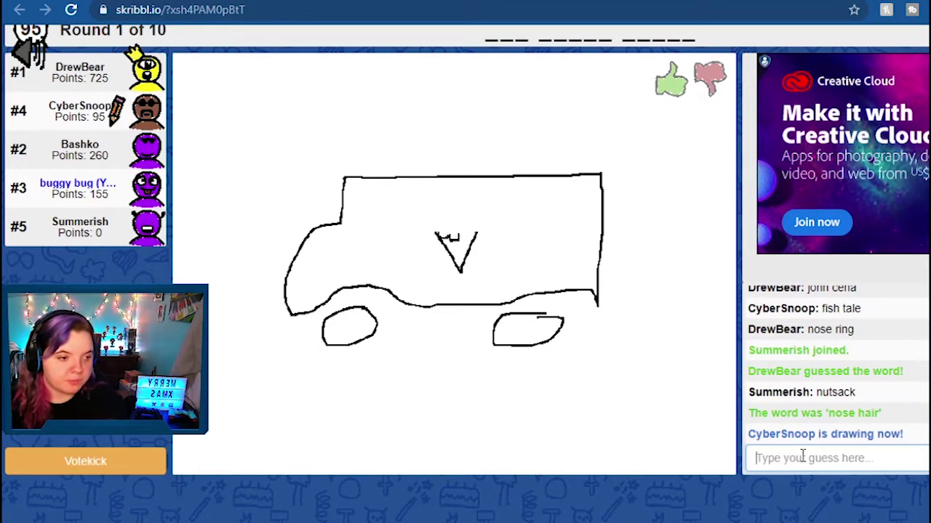
text(ice cream)
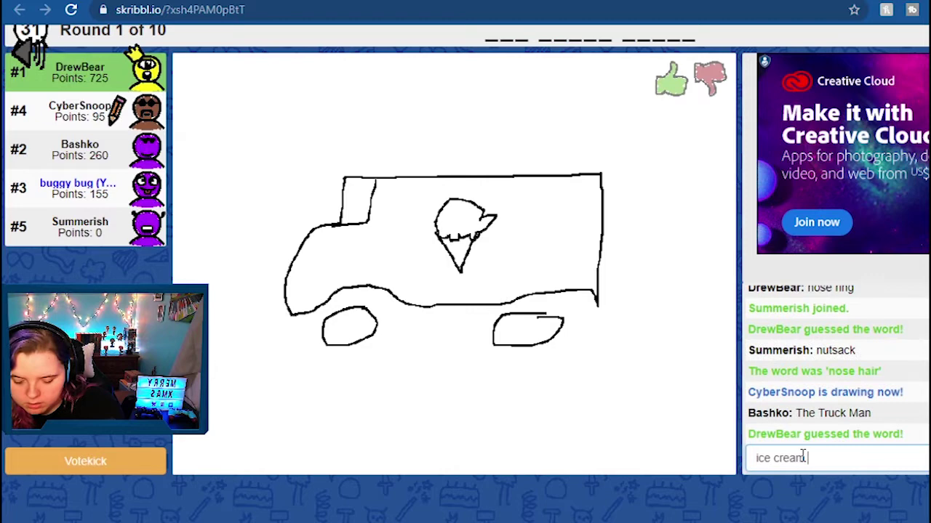
text( truck)
key(Return)
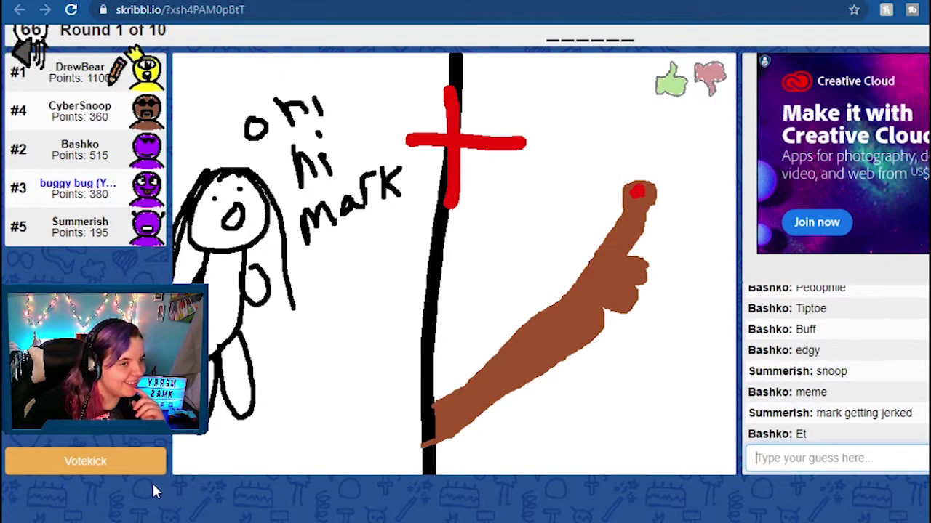
text(market)
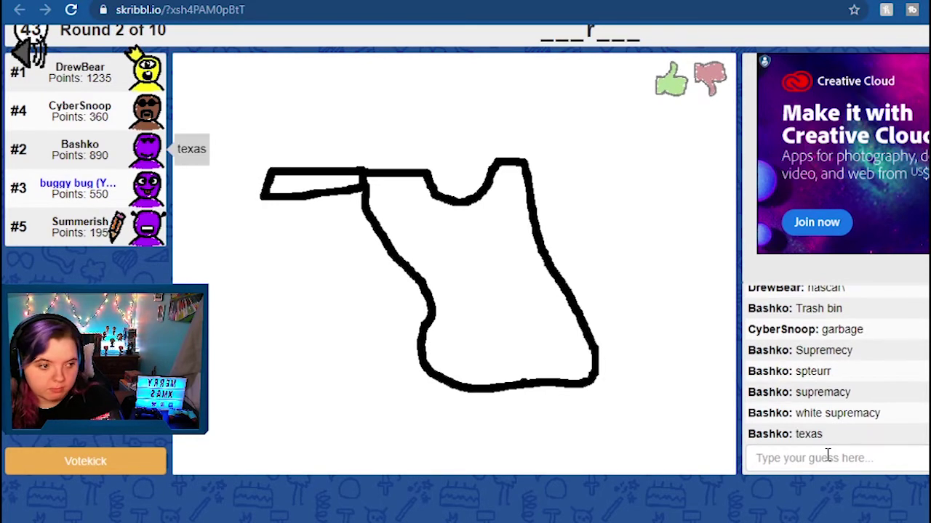
text(florida)
Step: Submit 'florida' as the guess for the state outline drawing
key(Return)
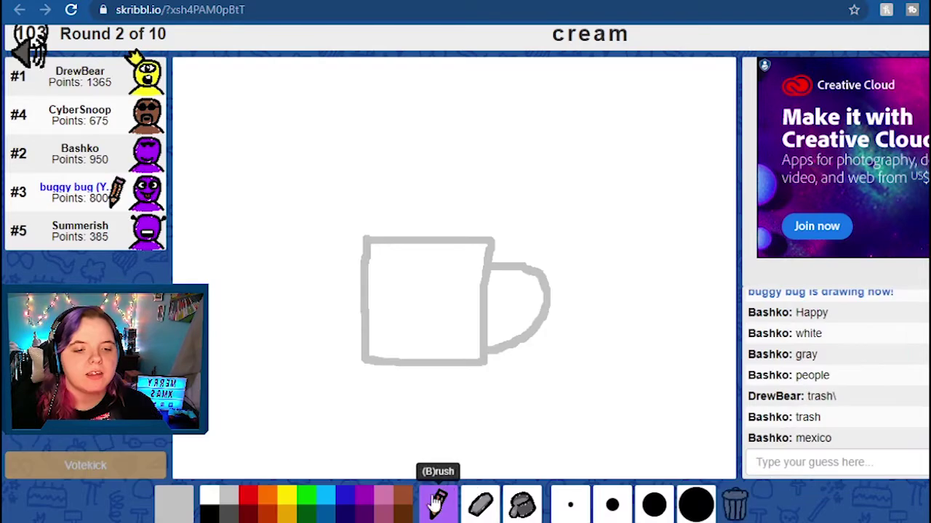
Step: Fill the mug body solid grey and draw a dark grey steam stroke beside it
click(529, 506)
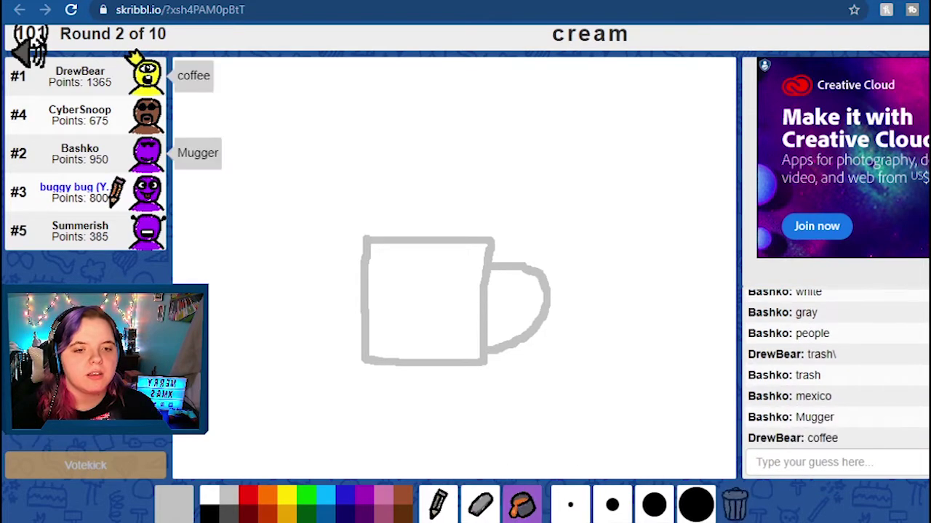
click(400, 268)
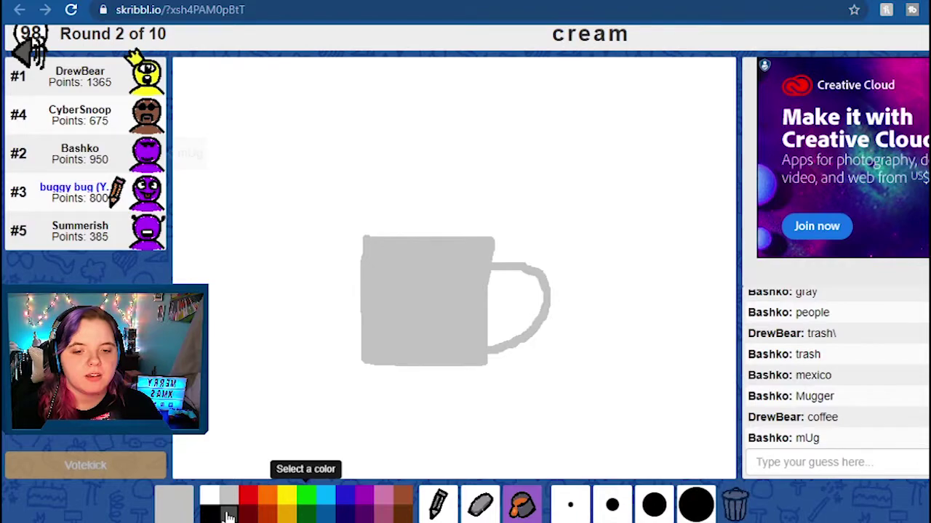
click(228, 513)
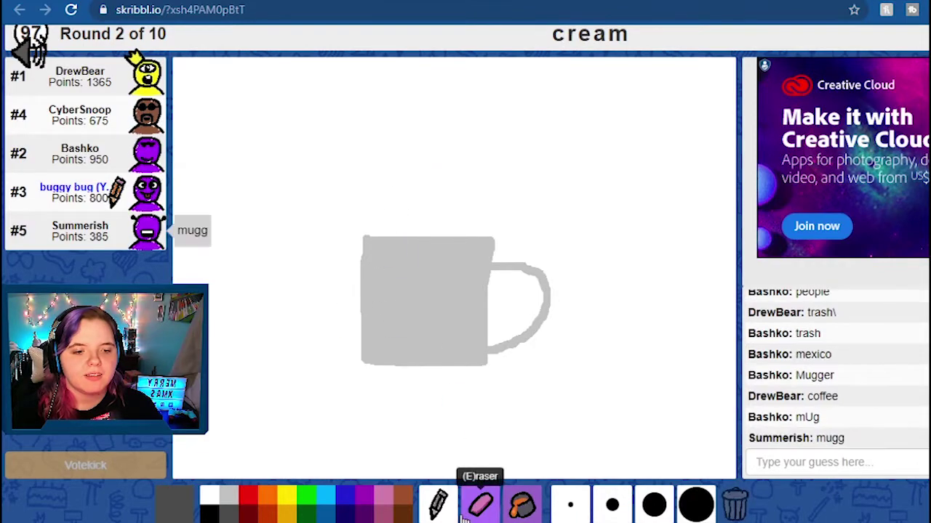
click(438, 505)
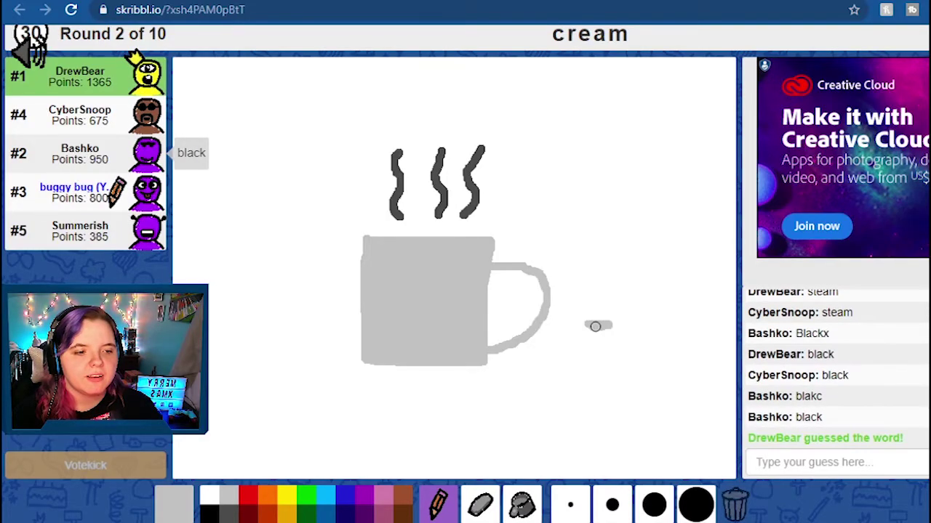
mouse_move(608, 325)
mouse_down()
mouse_move(618, 368)
mouse_move(655, 376)
mouse_move(669, 370)
mouse_move(680, 315)
mouse_up()
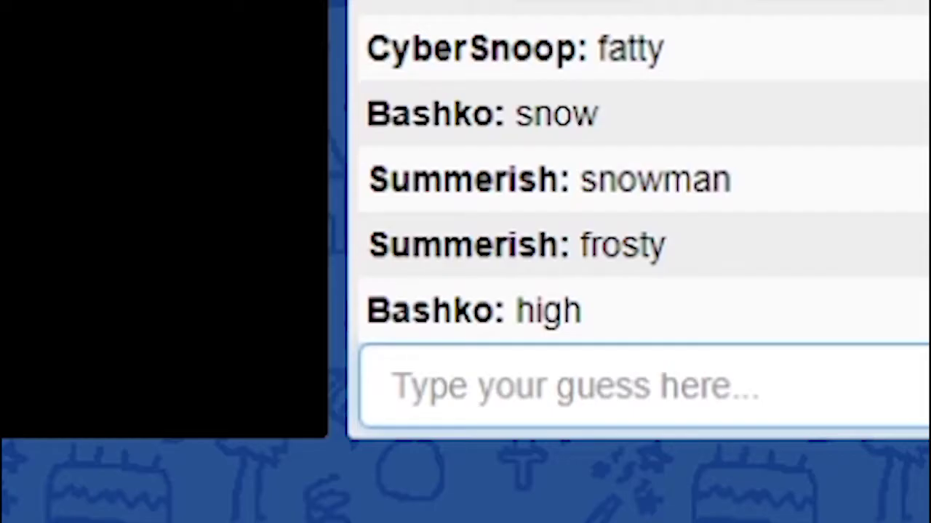
text(olaf)
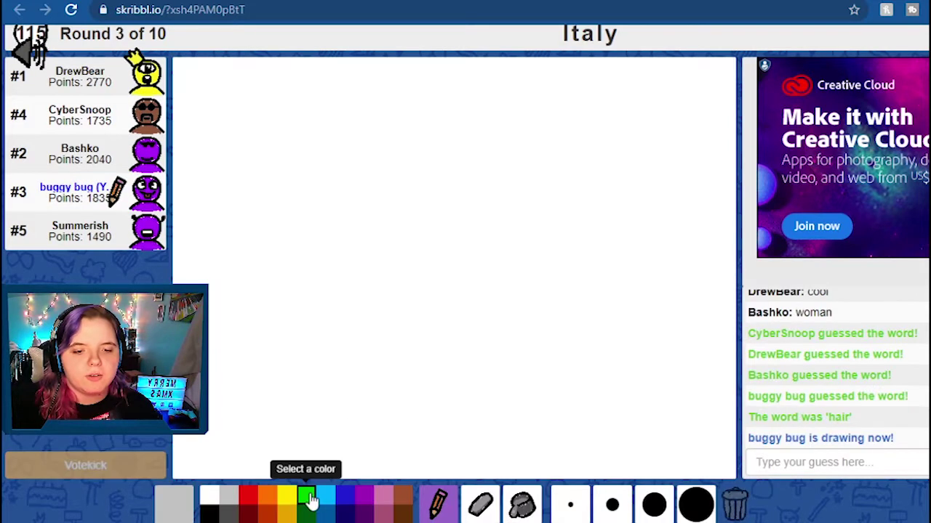
Step: Draw a green ground line and two grey floor lines on the leaning tower
click(308, 498)
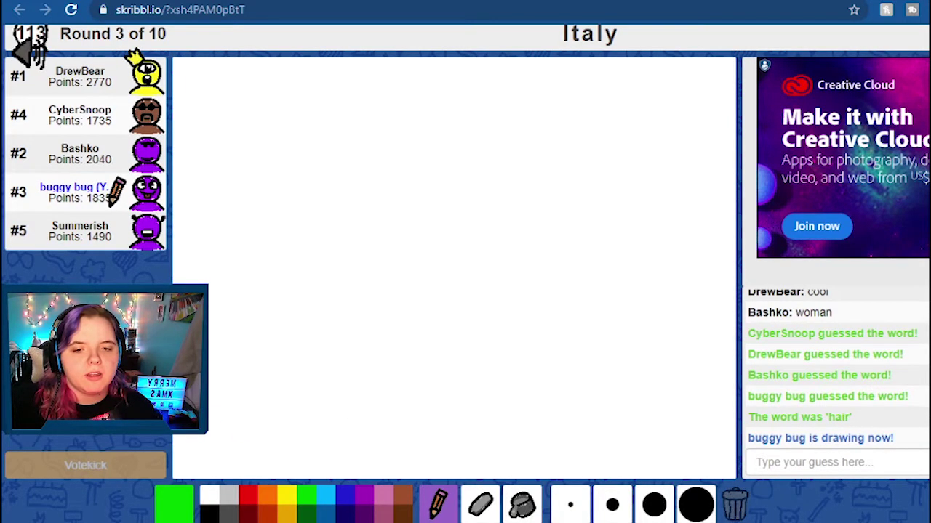
drag(209, 381, 686, 371)
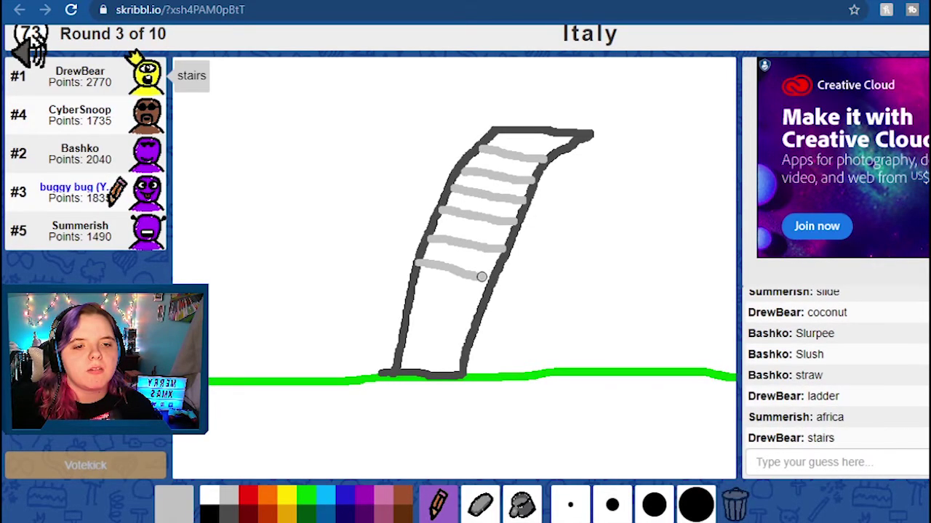
drag(413, 289, 473, 318)
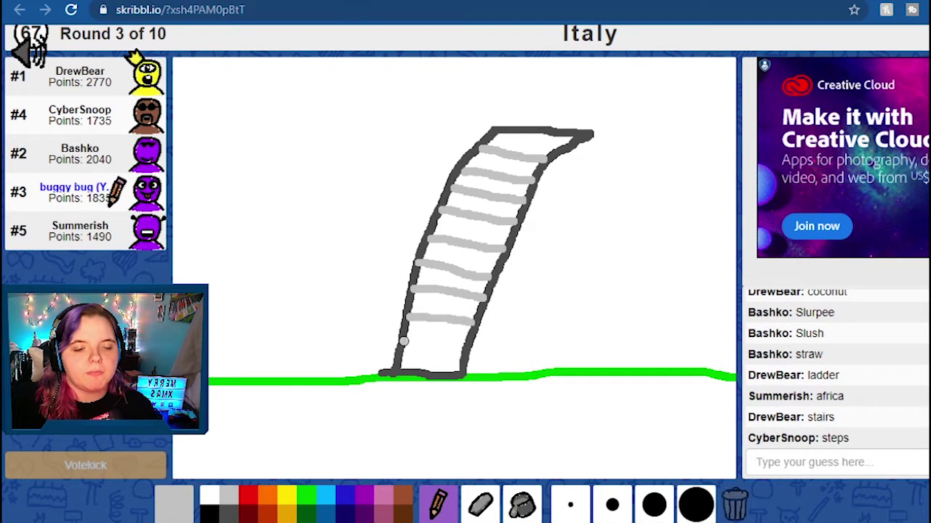
drag(405, 346, 464, 349)
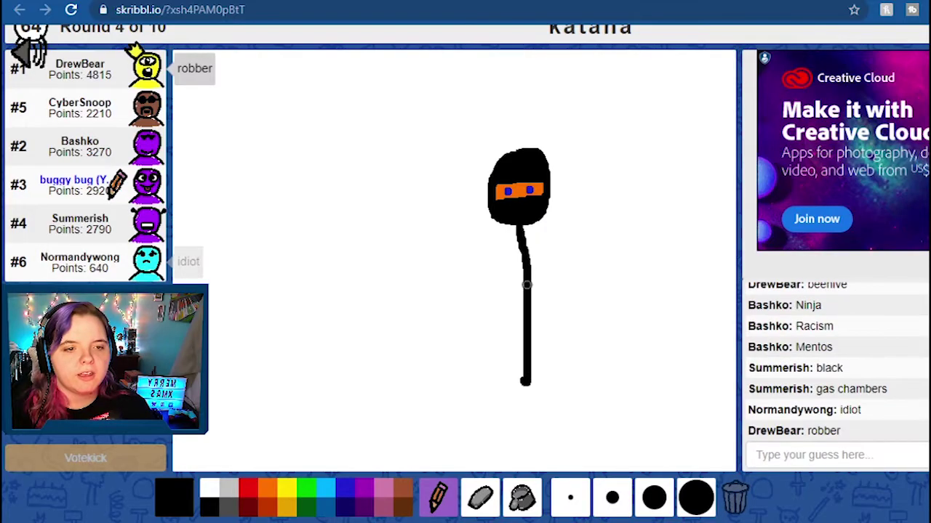
Step: Draw the ninja's black arm holding a red-handled, light grey katana blade
drag(525, 285, 472, 242)
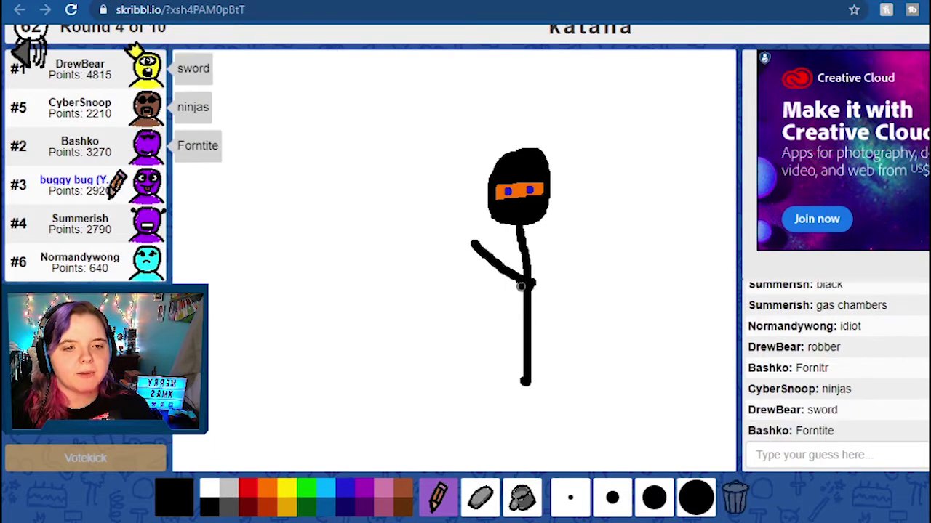
drag(481, 277, 466, 277)
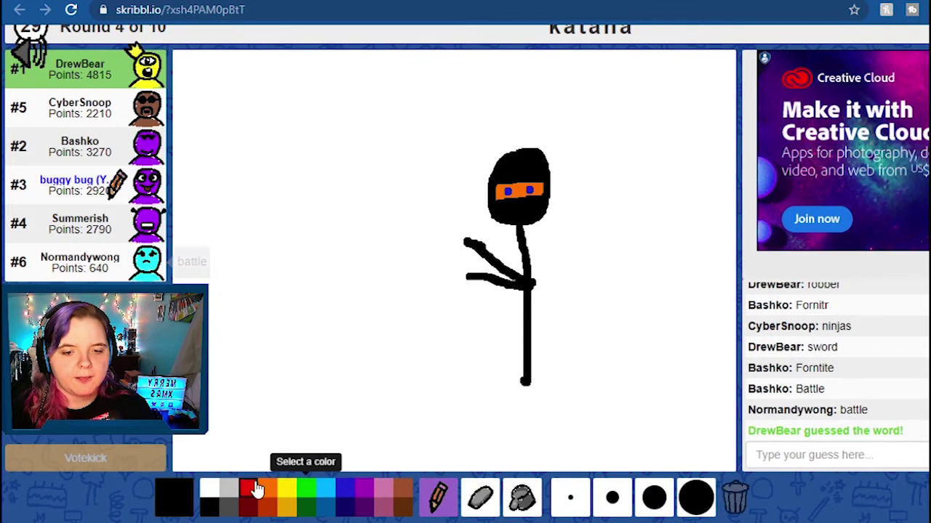
click(251, 490)
drag(463, 254, 461, 234)
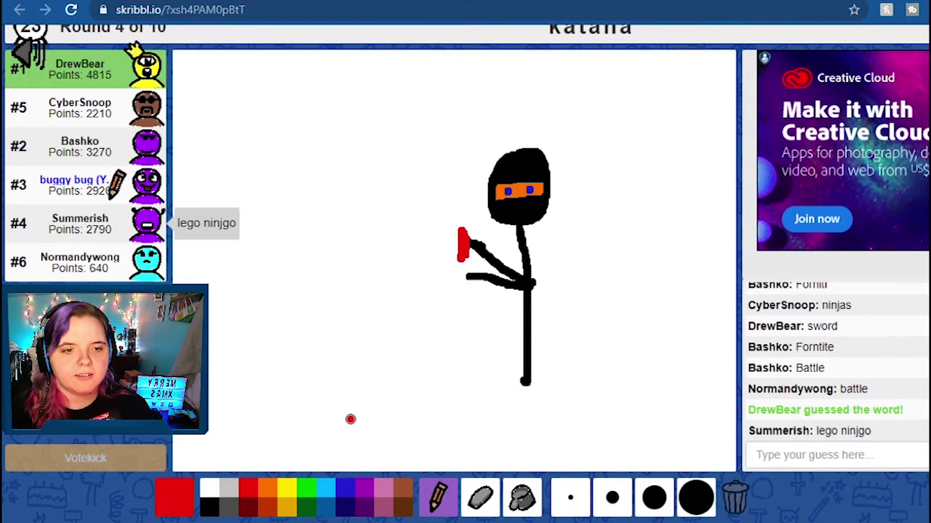
click(228, 488)
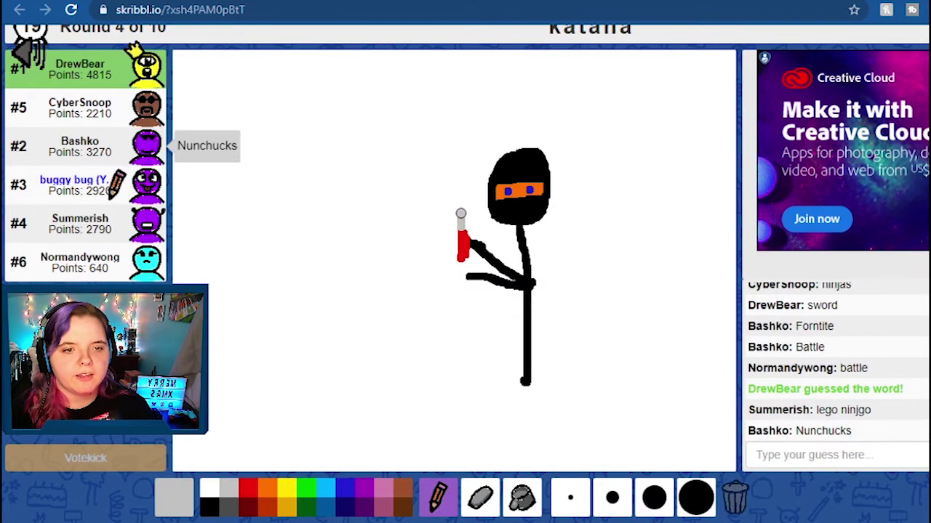
drag(460, 214, 462, 193)
drag(463, 153, 463, 147)
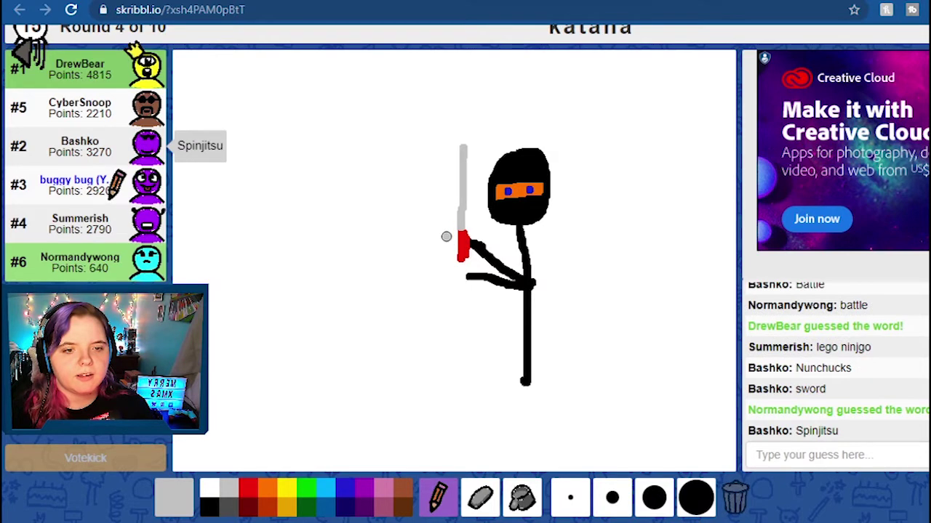
Step: Add a red slash arc around the ninja
click(248, 489)
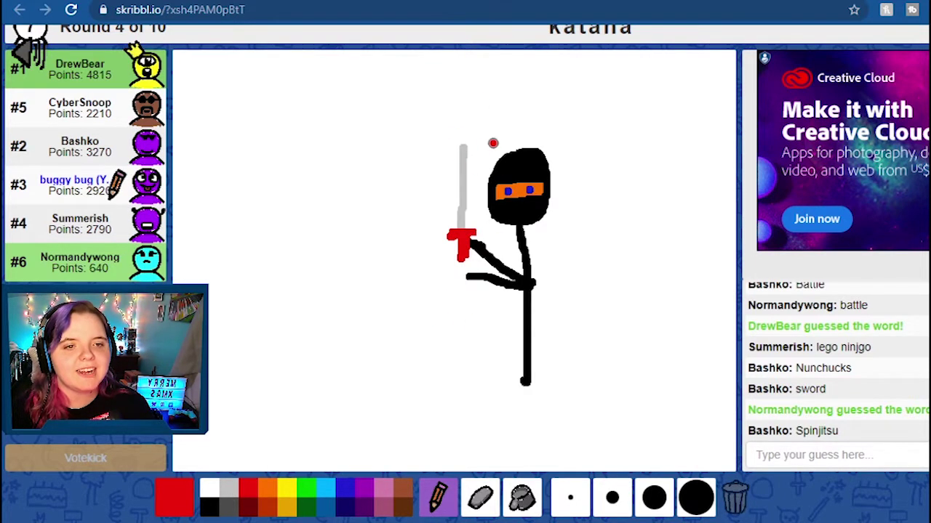
drag(426, 110, 400, 249)
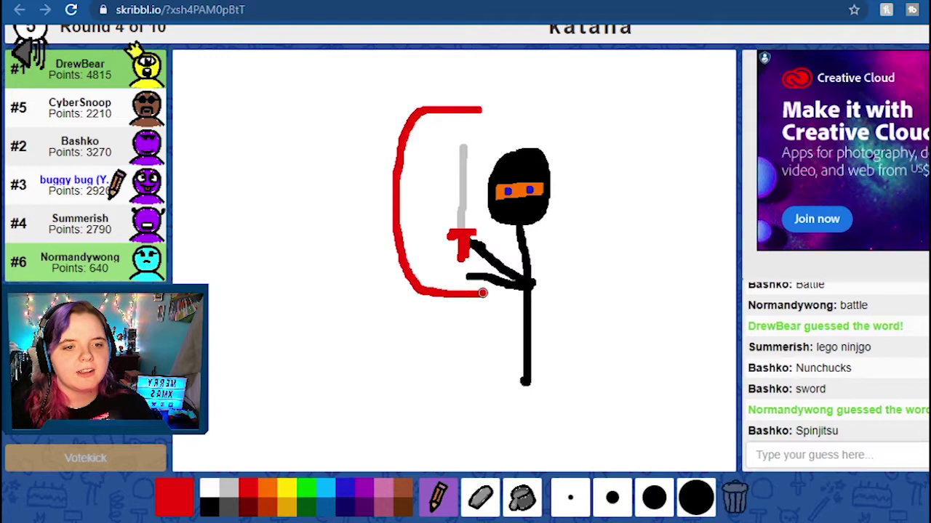
mouse_move(482, 293)
mouse_down()
mouse_move(528, 175)
mouse_move(452, 95)
mouse_up()
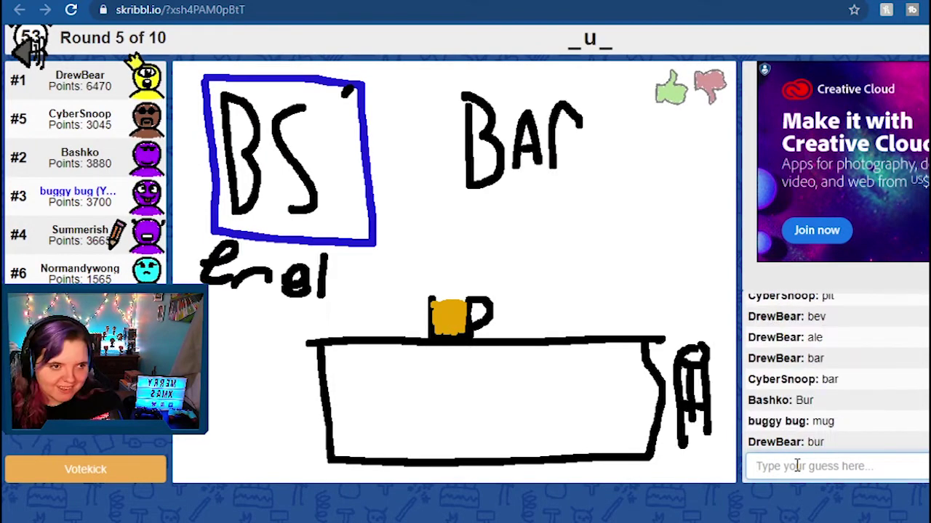
text(pub)
Step: Submit 'pub' as the guess for the bar drawing
key(Return)
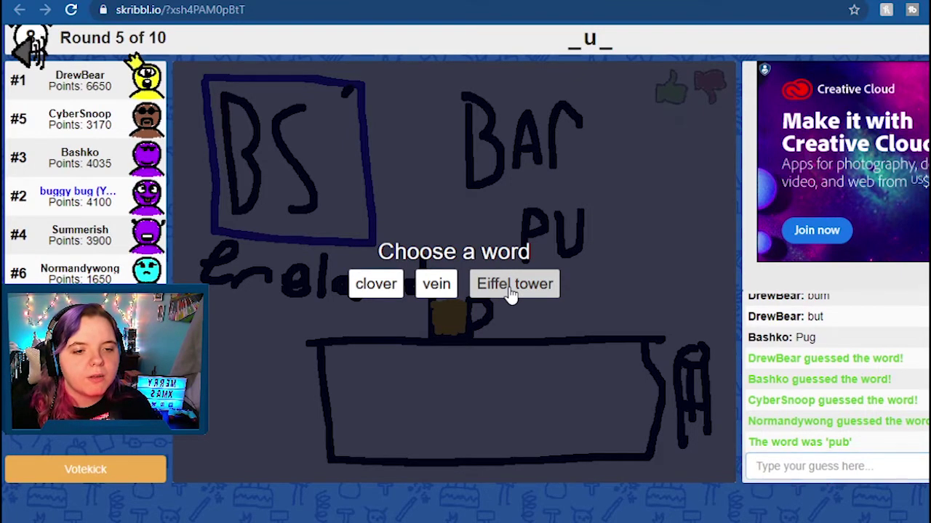
Step: Choose 'Eiffel tower' as the word to draw
click(511, 294)
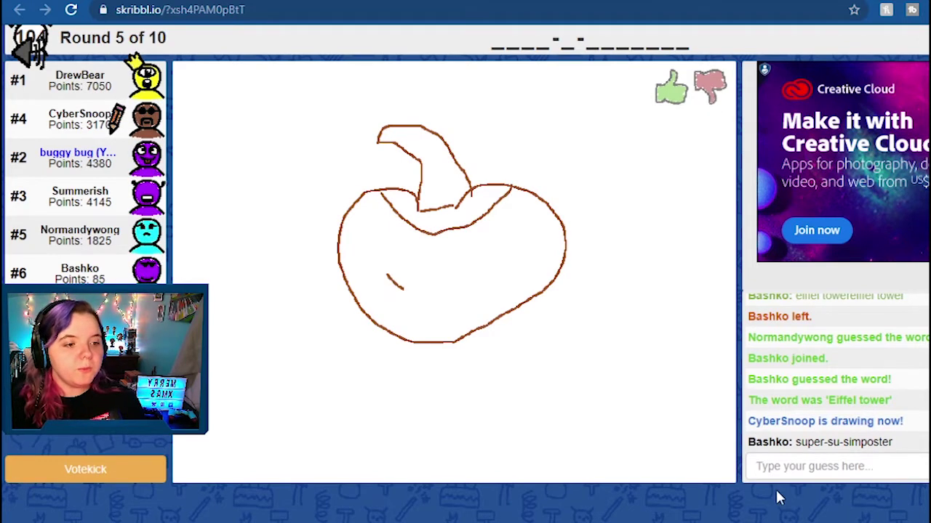
Step: Enter 'jack-o-lantern' as the guess for the pumpkin drawing
click(796, 470)
text(jad)
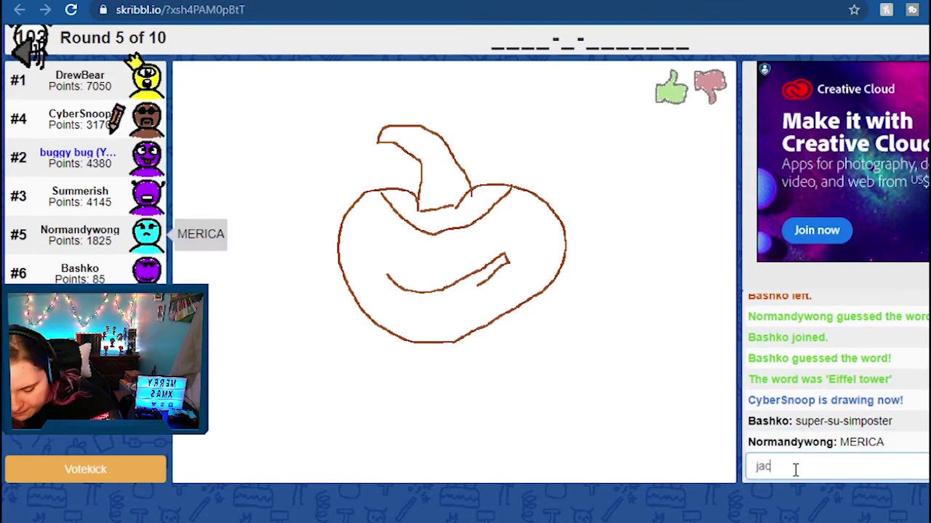
text(-o-)
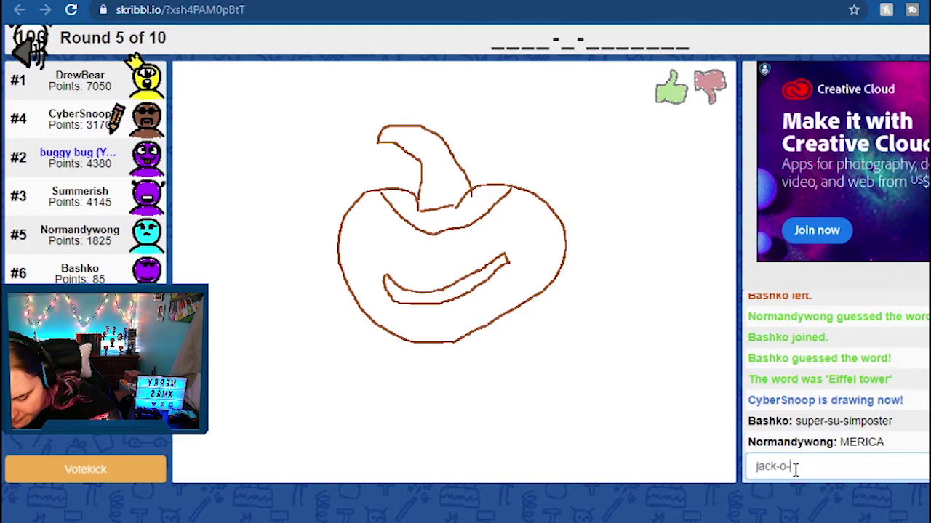
text(antern)
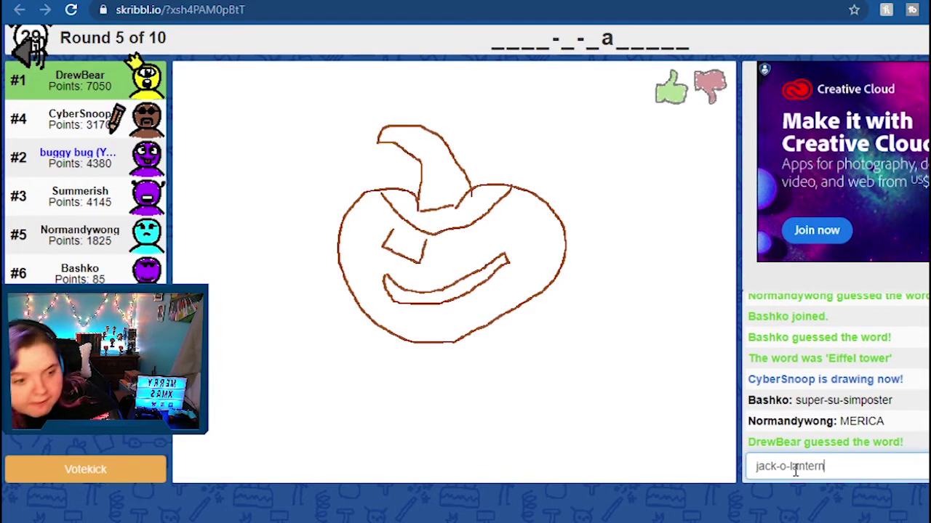
key(Return)
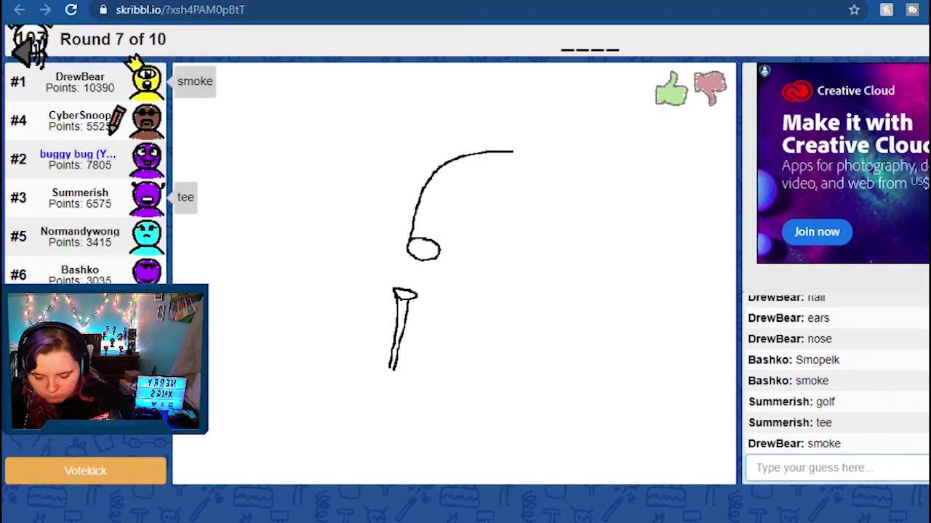
text(golf)
Step: Submit the guesses 'golf', 'nail' and 'boat' for successive drawings
key(Return)
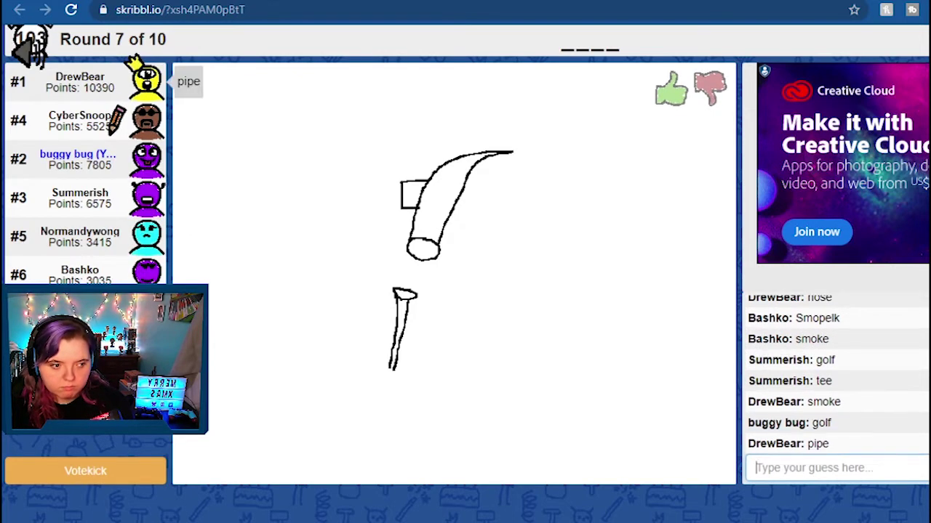
text(nail)
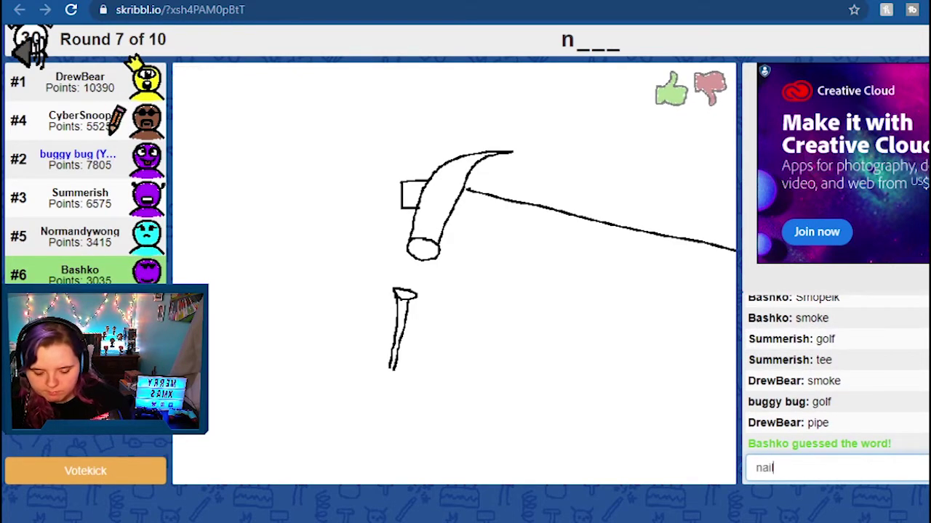
key(Return)
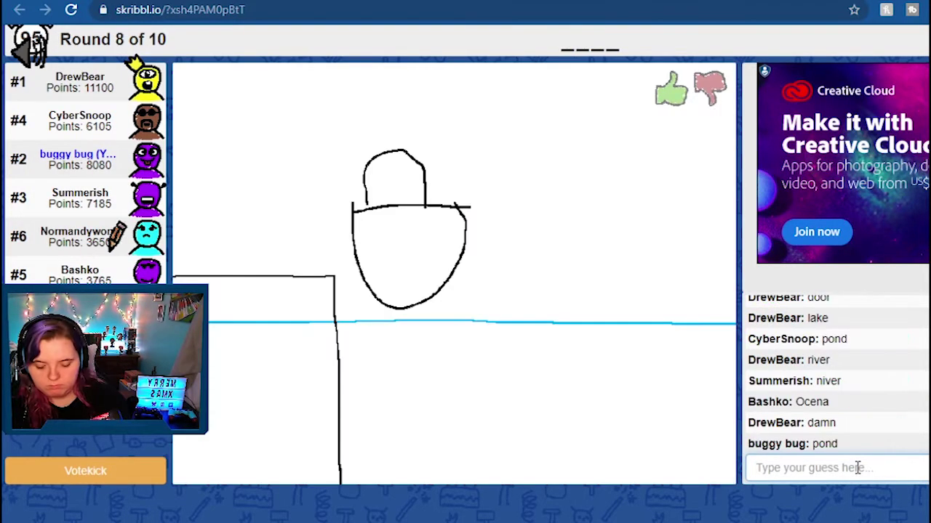
text(boat)
key(Return)
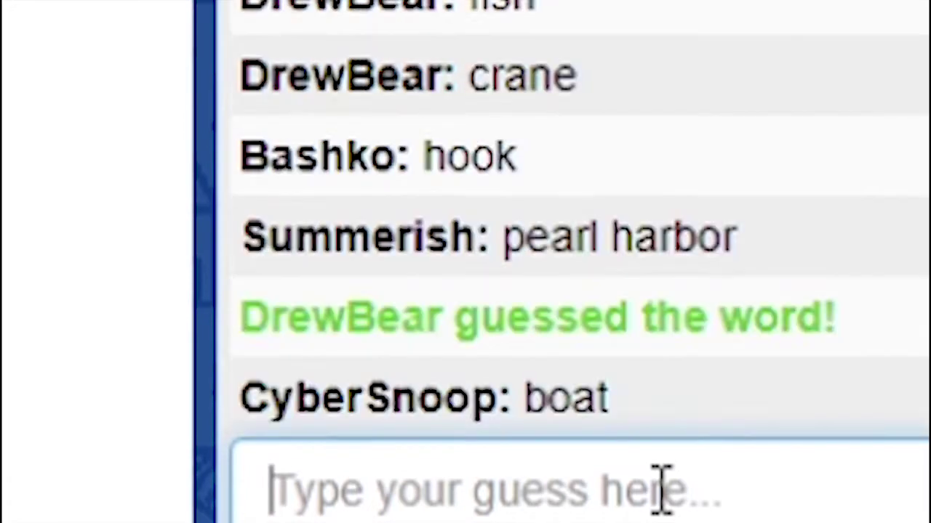
text(dock)
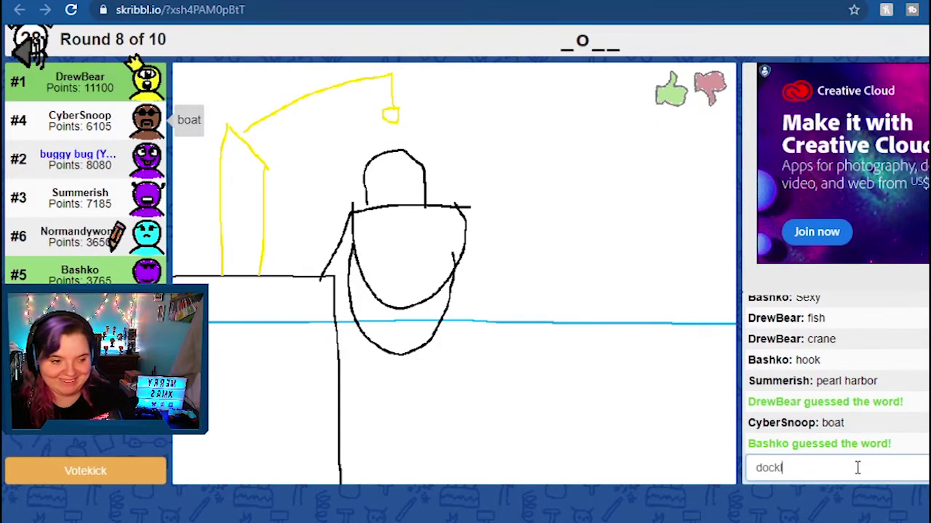
Step: Submit 'dock' as the guess for the waterside drawing
key(Return)
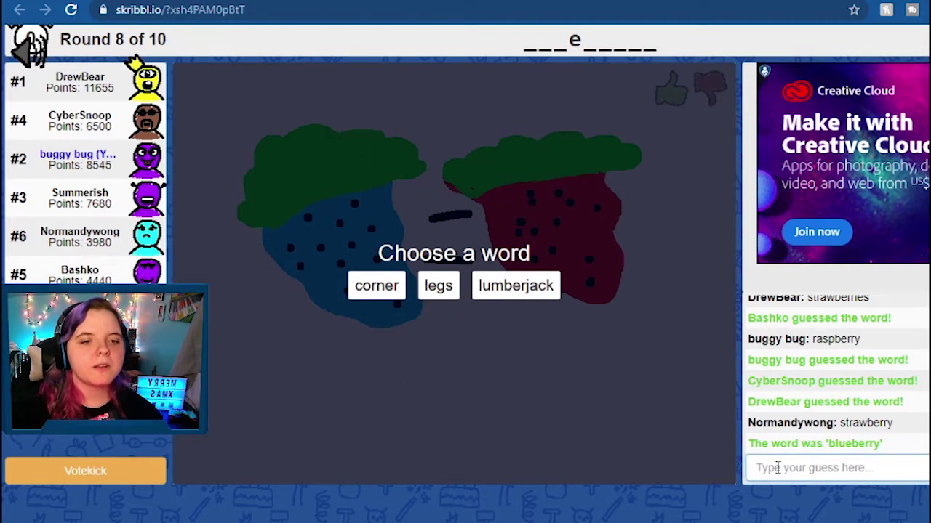
Step: Choose 'lumberjack' and draw a tree trunk filled with brown
click(516, 285)
drag(295, 416, 348, 199)
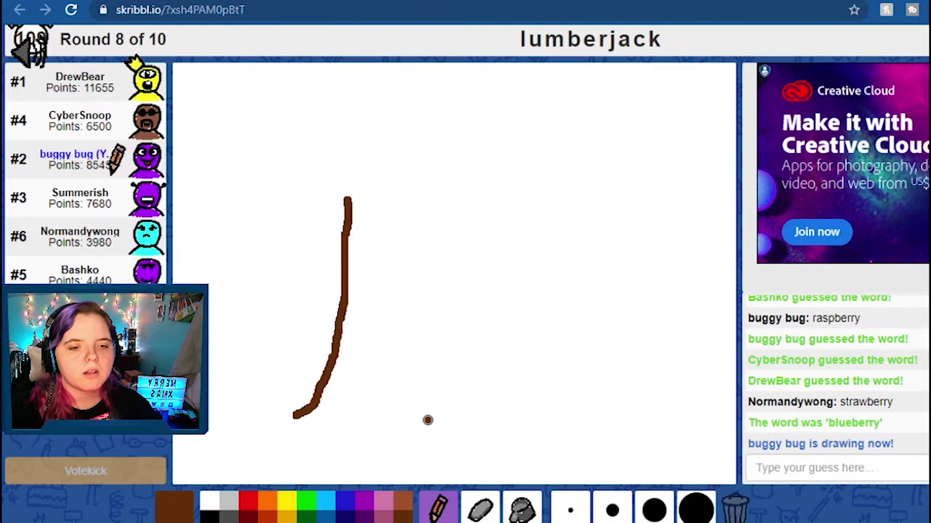
mouse_move(430, 407)
mouse_down()
mouse_move(391, 349)
mouse_move(392, 199)
mouse_move(357, 204)
mouse_up()
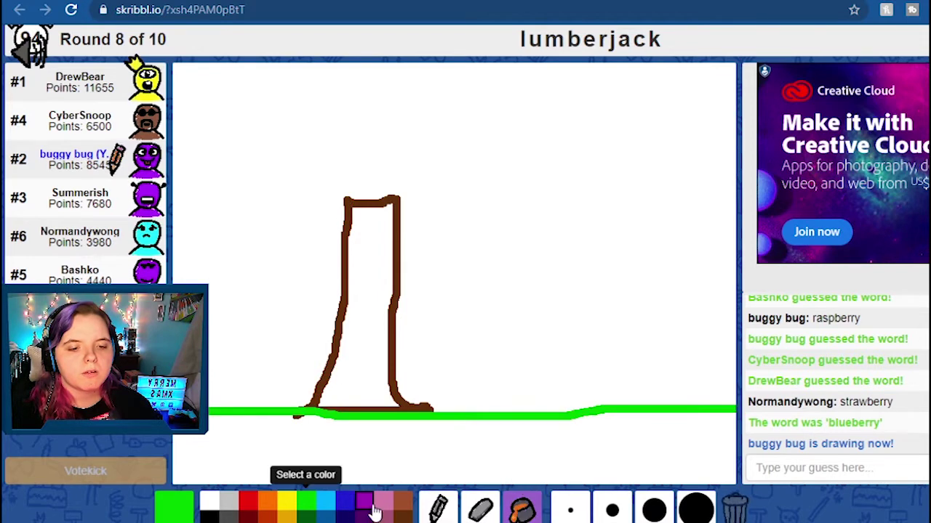
click(404, 505)
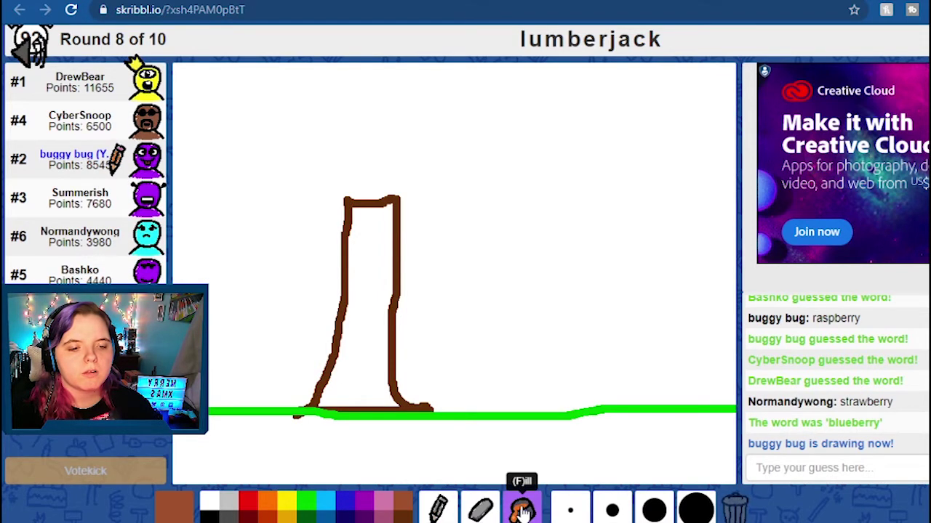
click(369, 332)
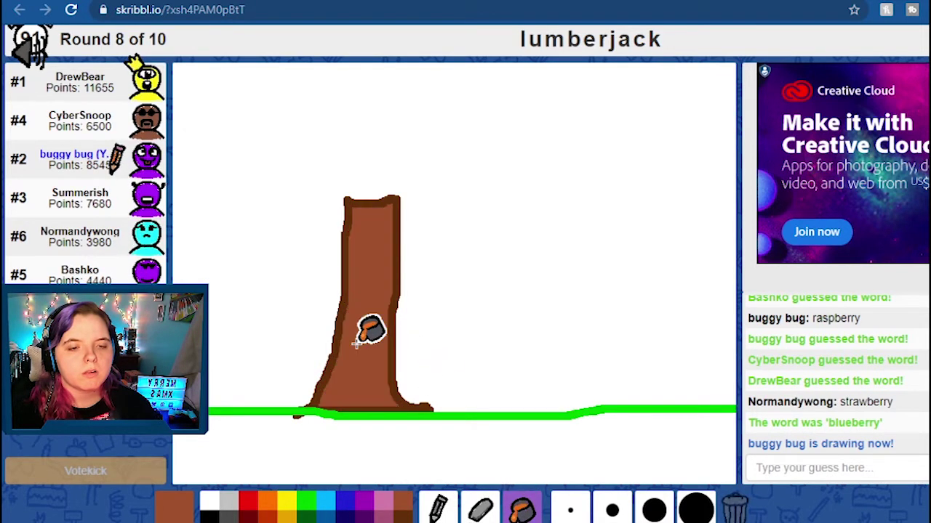
Step: Outline the tree canopy in dark green and fill it bright green
click(438, 509)
click(307, 508)
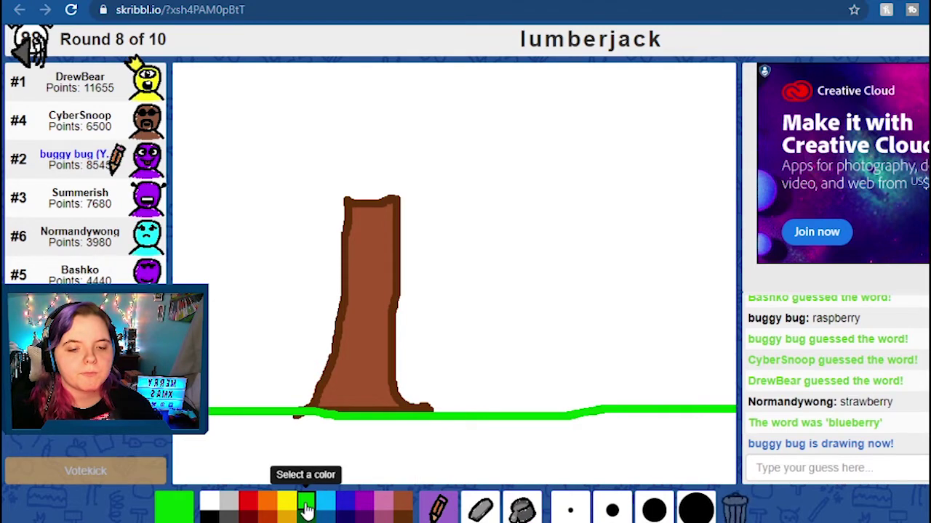
click(308, 514)
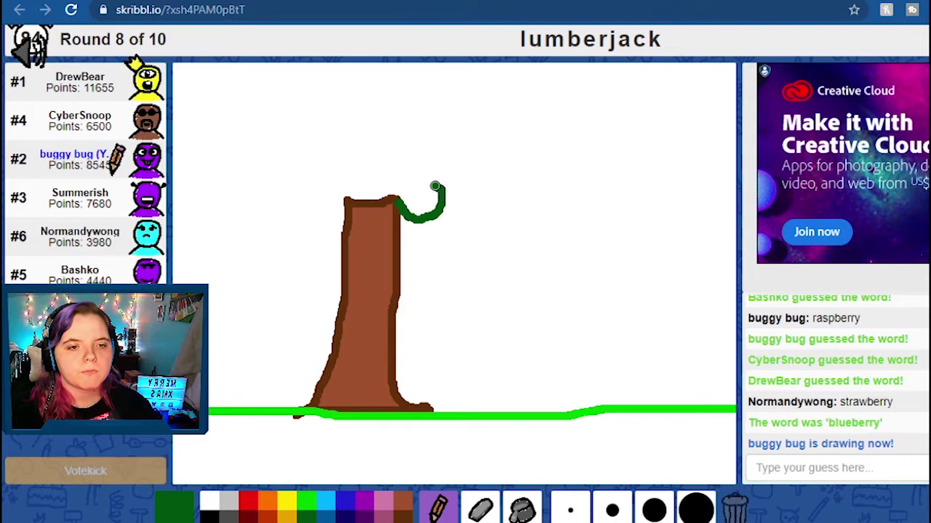
mouse_move(435, 186)
mouse_down()
mouse_move(474, 182)
mouse_move(474, 145)
mouse_up()
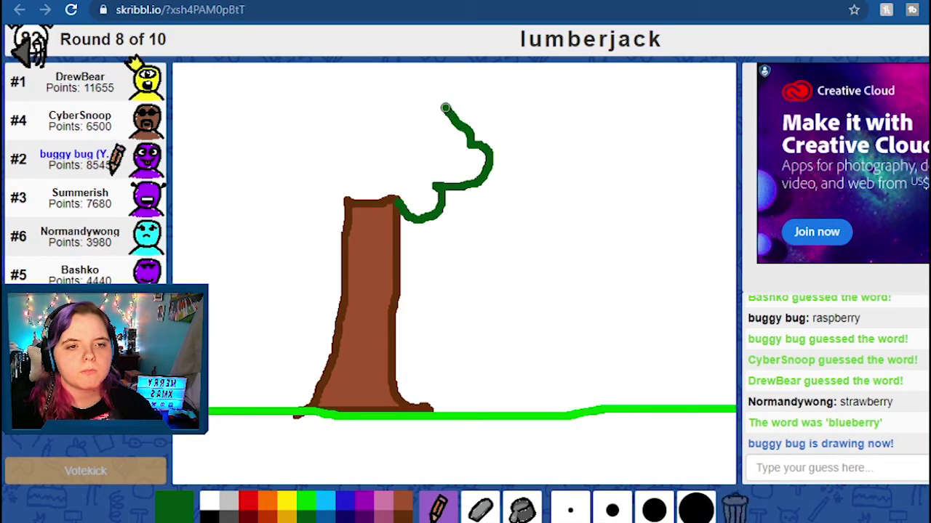
mouse_move(410, 110)
mouse_down()
mouse_move(338, 86)
mouse_move(248, 122)
mouse_move(251, 178)
mouse_move(279, 181)
mouse_move(320, 218)
mouse_up()
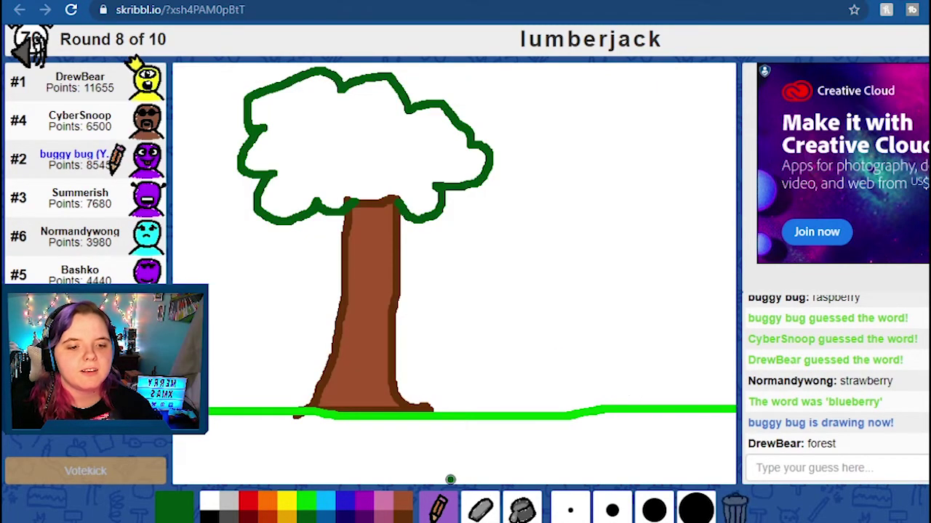
click(522, 509)
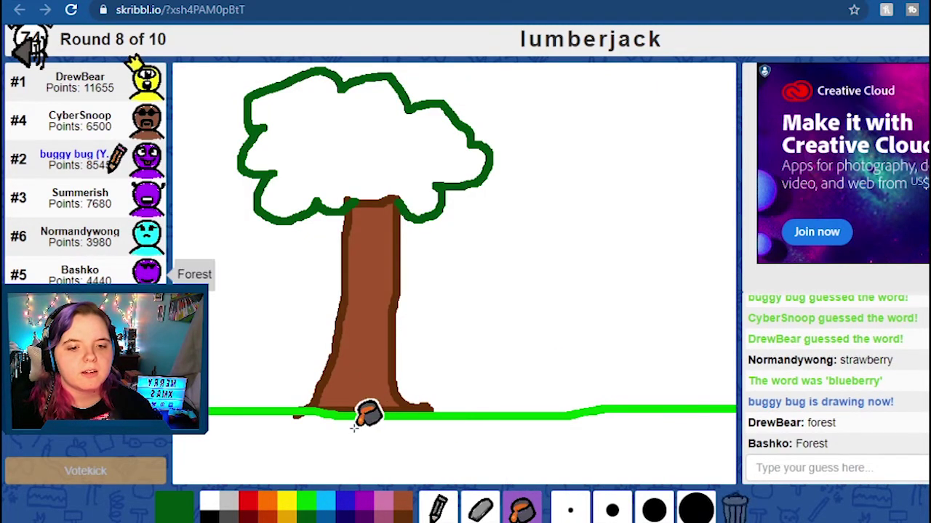
click(307, 505)
click(319, 135)
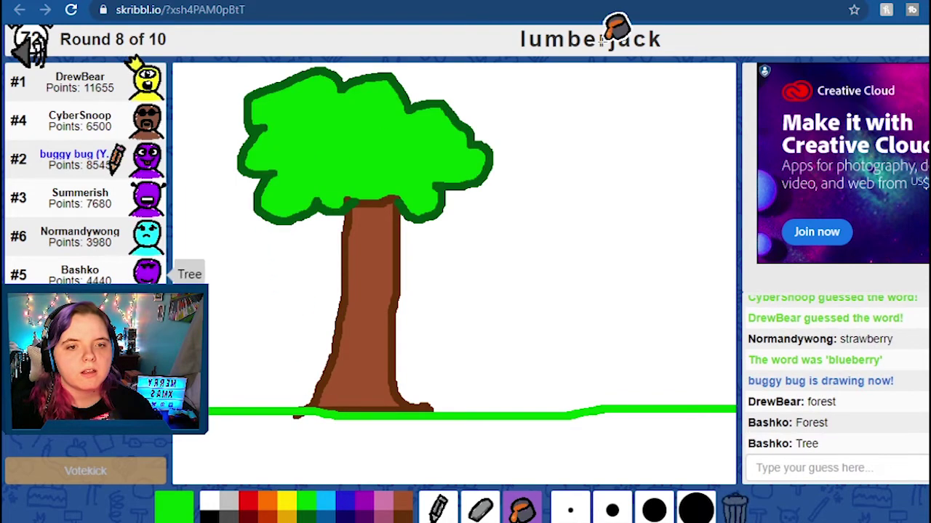
Step: Draw the stick figure's red legs and body beside the tree
key(b)
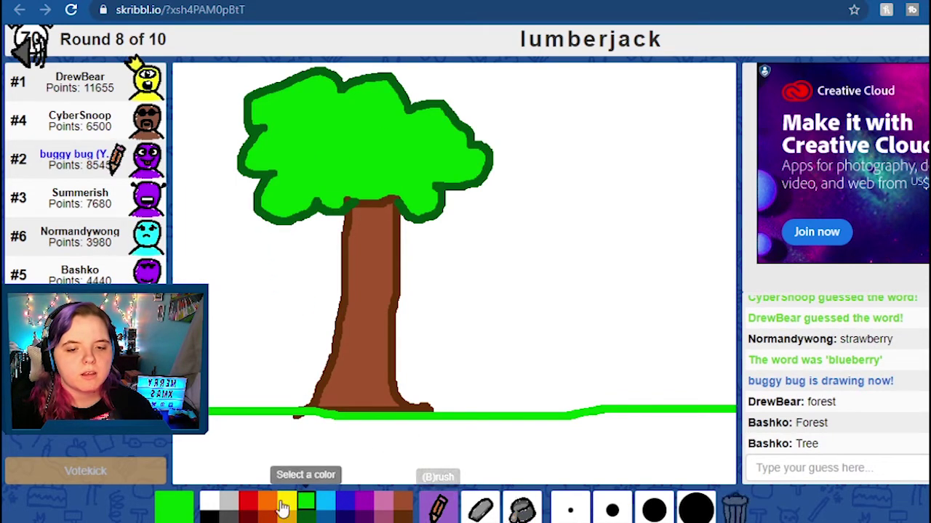
click(248, 501)
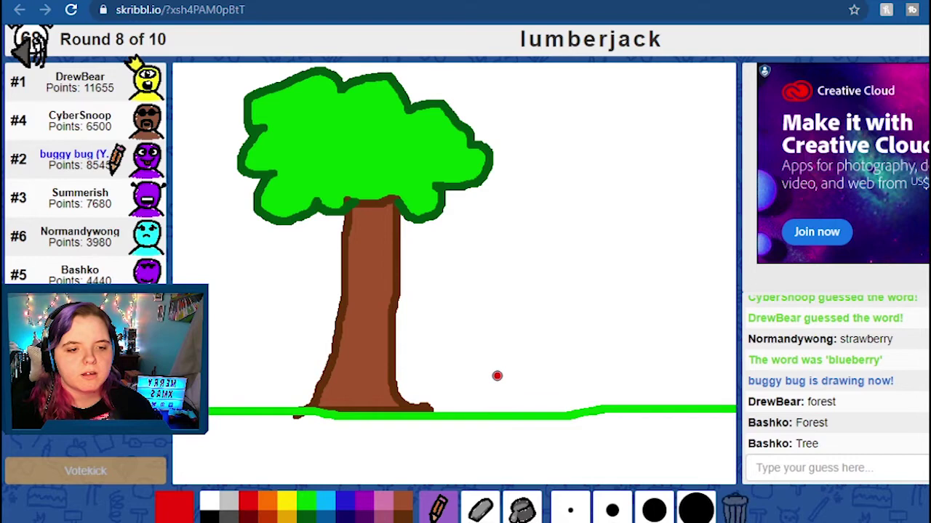
drag(565, 365, 533, 409)
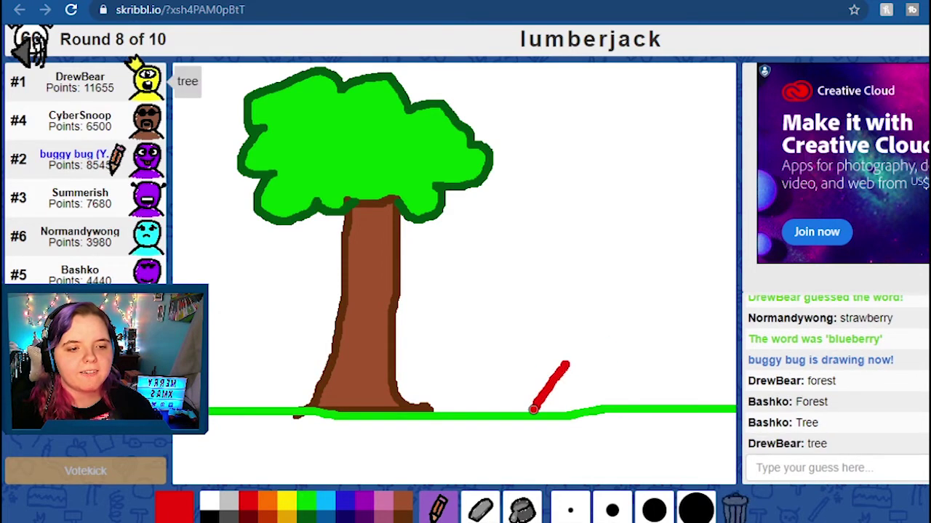
drag(566, 366, 568, 411)
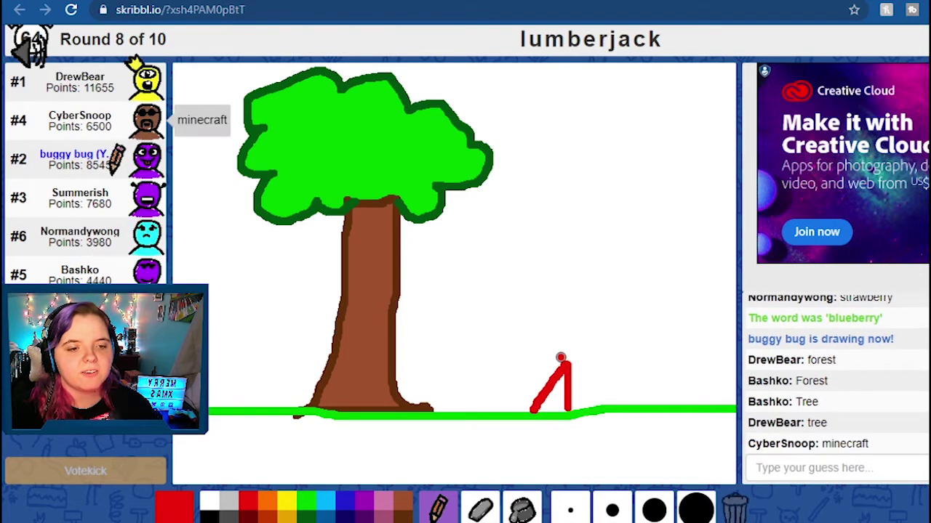
drag(569, 328, 570, 317)
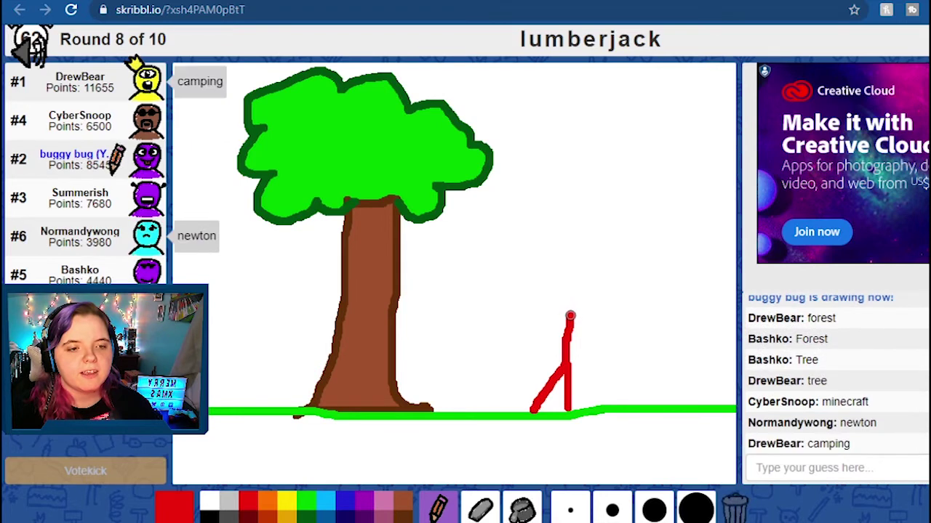
Step: Give the figure an orange head, a red arm and a light grey saw
click(267, 500)
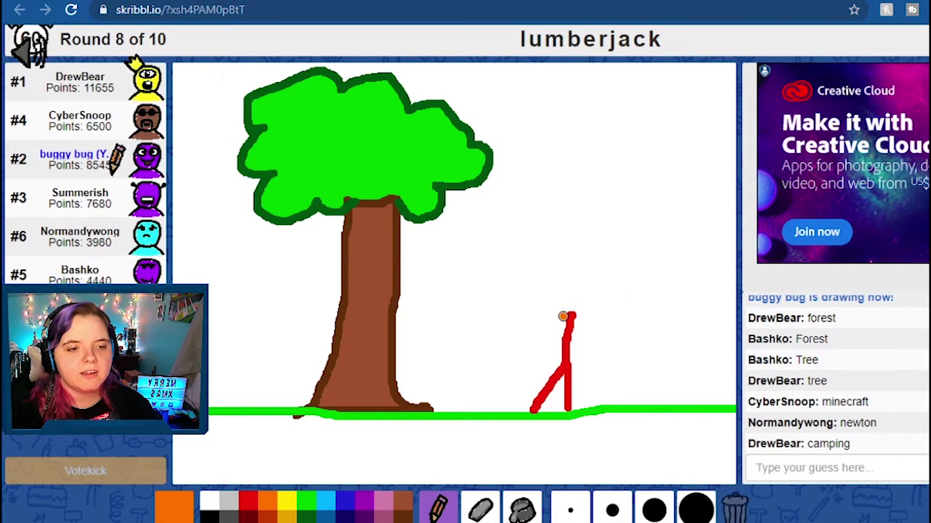
drag(558, 294, 569, 314)
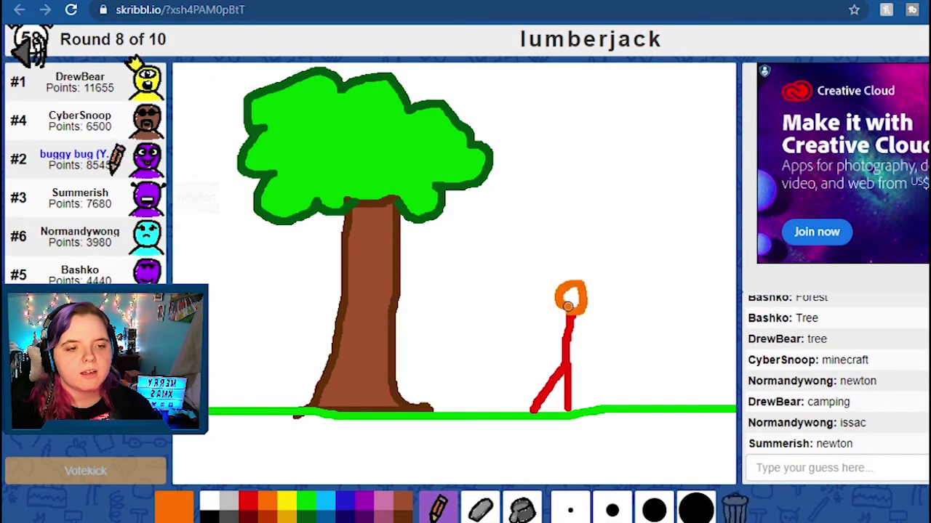
click(250, 502)
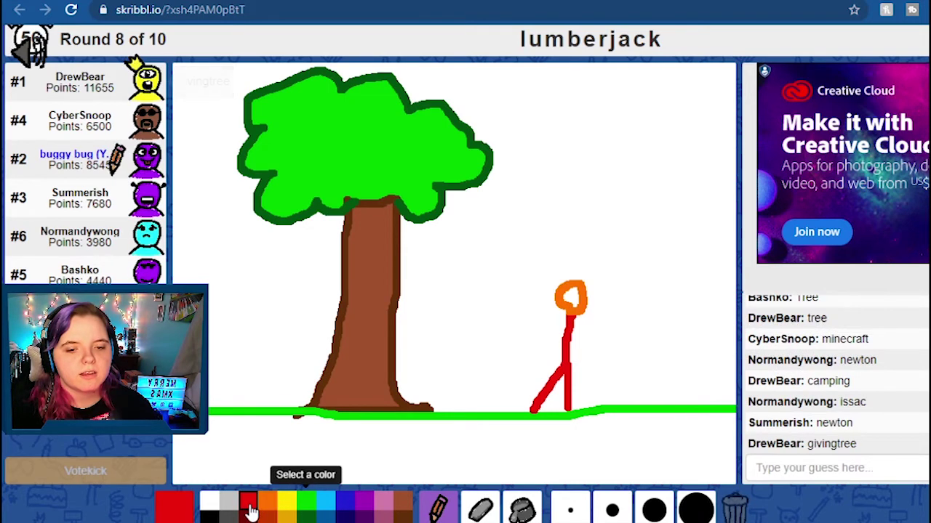
mouse_move(563, 338)
mouse_down()
mouse_move(551, 319)
mouse_move(564, 340)
mouse_up()
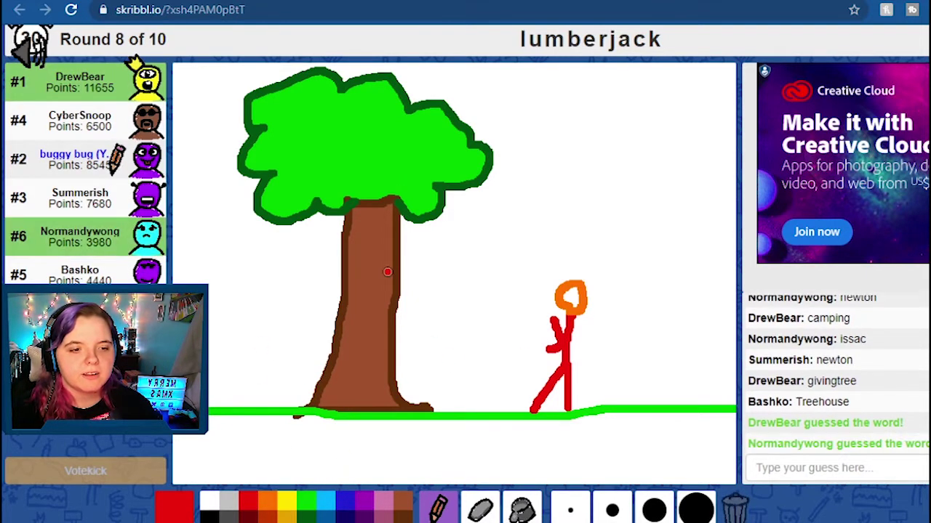
click(228, 501)
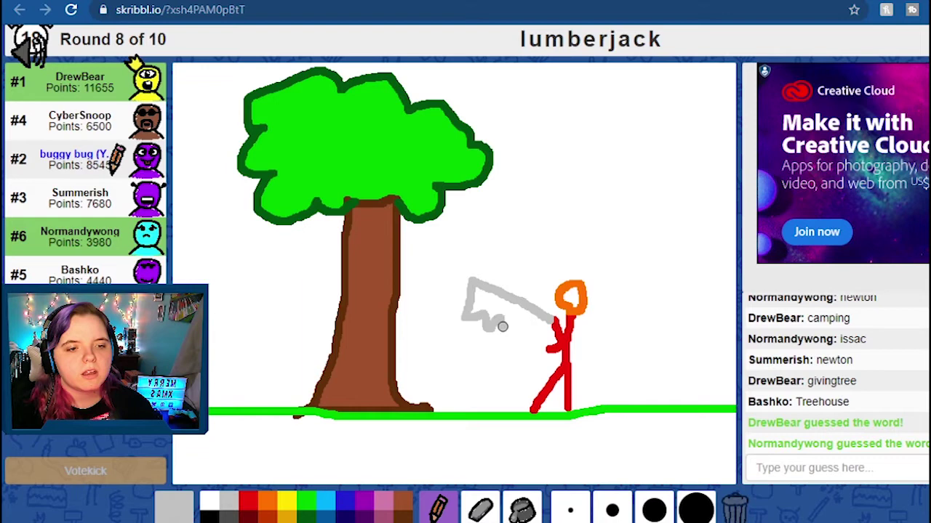
mouse_move(517, 321)
mouse_down()
mouse_move(543, 348)
mouse_move(550, 340)
mouse_up()
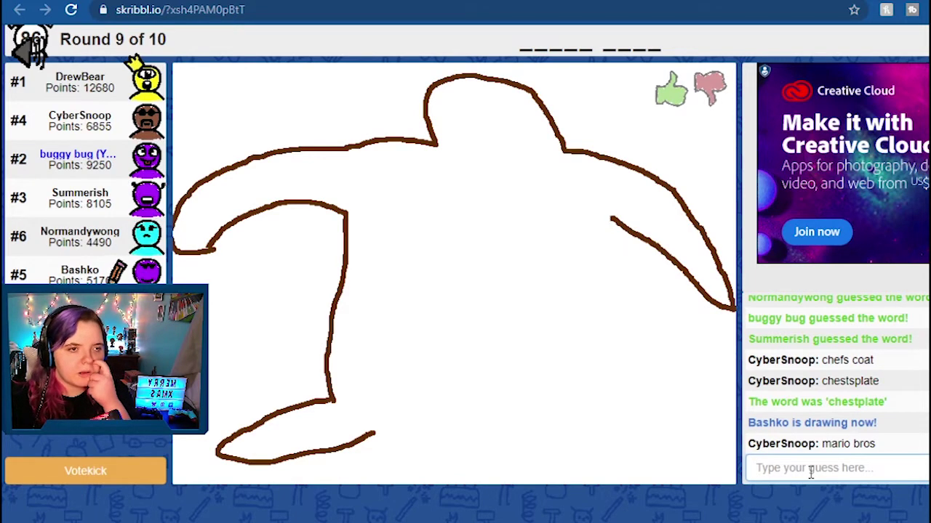
text(te)
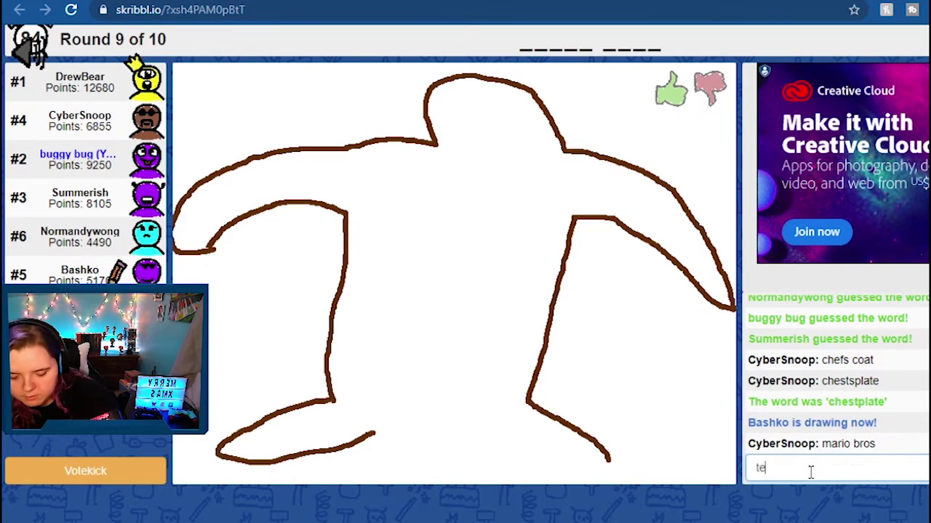
text(ddy bear)
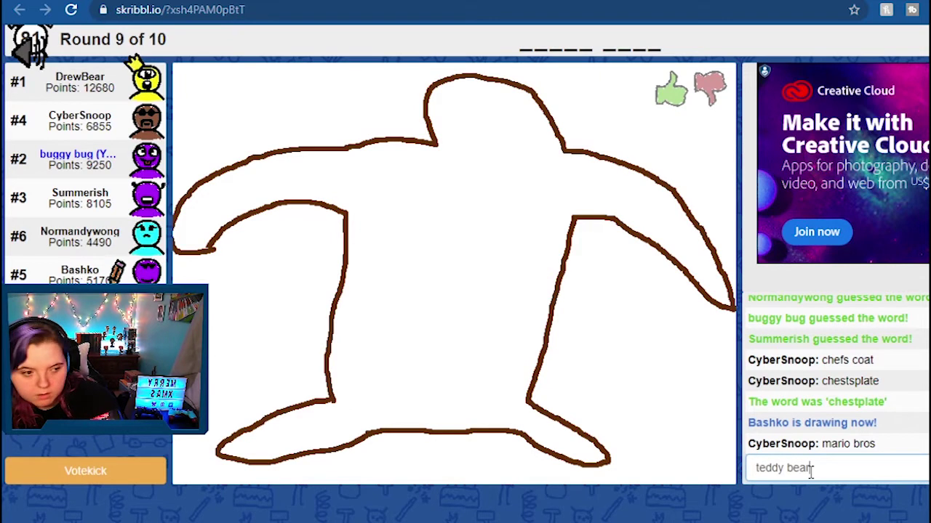
Step: Submit 'teddy bear' as the guess, then send a guess for the house-and-flowers drawing
key(Return)
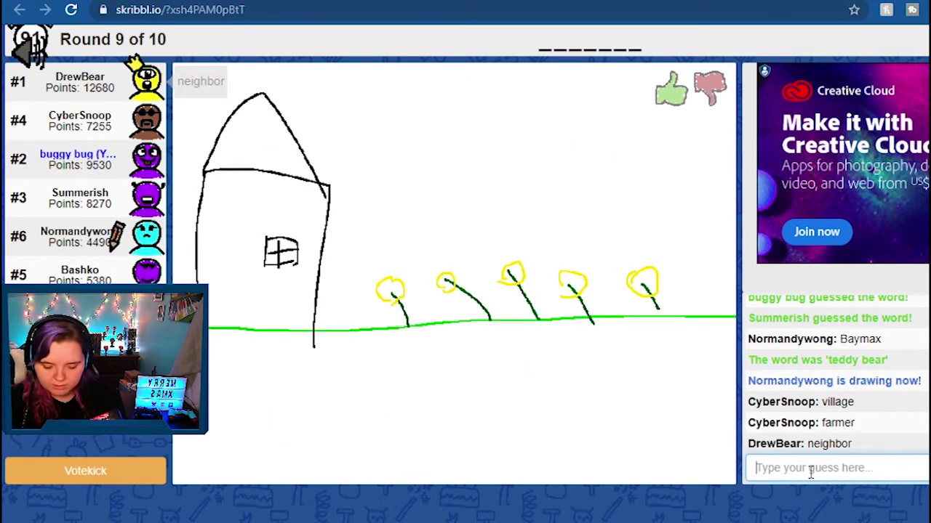
text(fl)
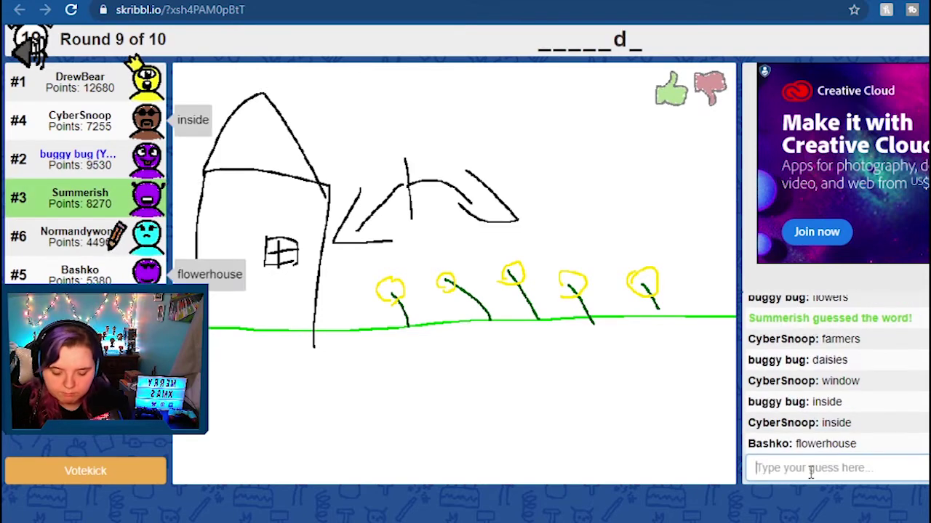
text(dide)
key(Return)
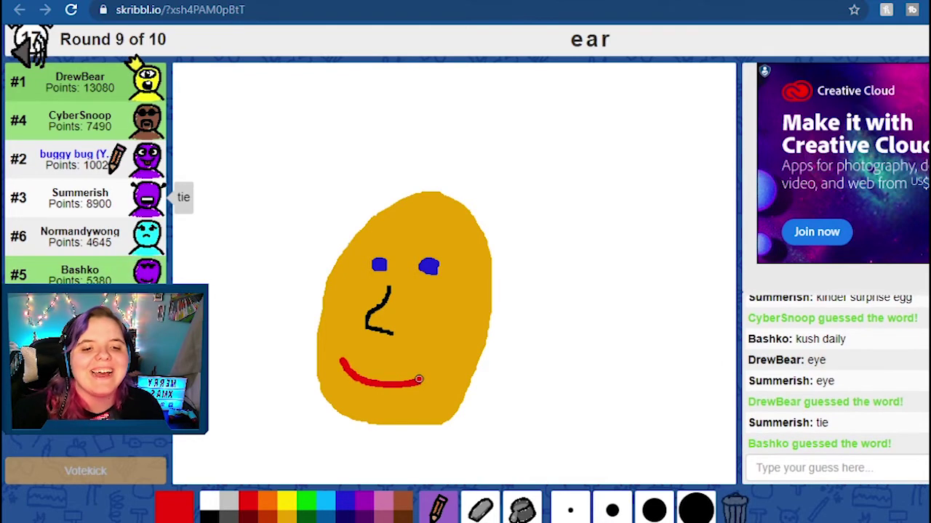
Step: In gold, draw an ear curving off the right side of the yellow face
click(288, 517)
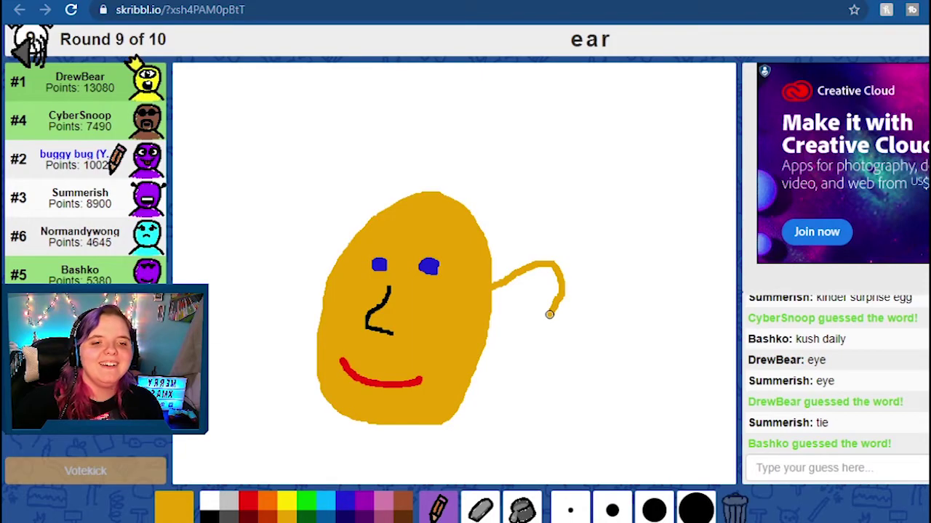
mouse_move(550, 314)
mouse_down()
mouse_move(513, 353)
mouse_move(489, 354)
mouse_up()
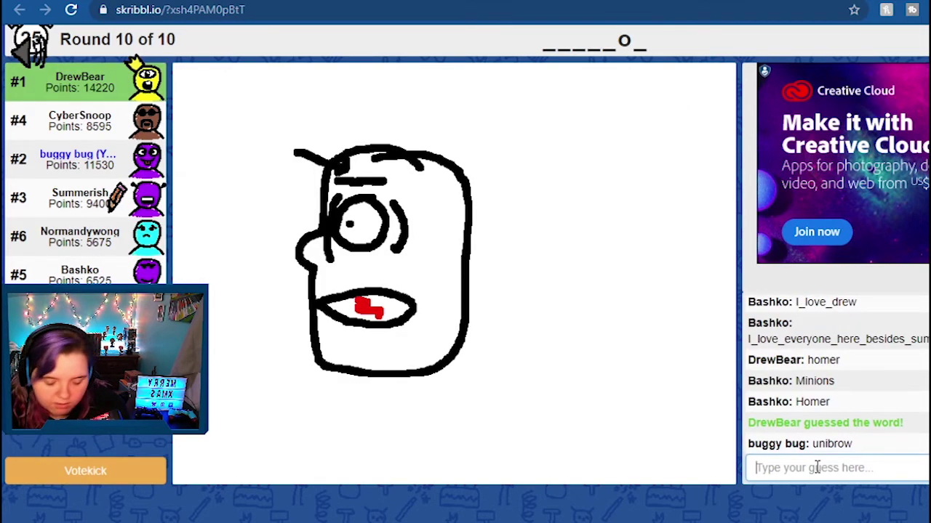
text(eyebr)
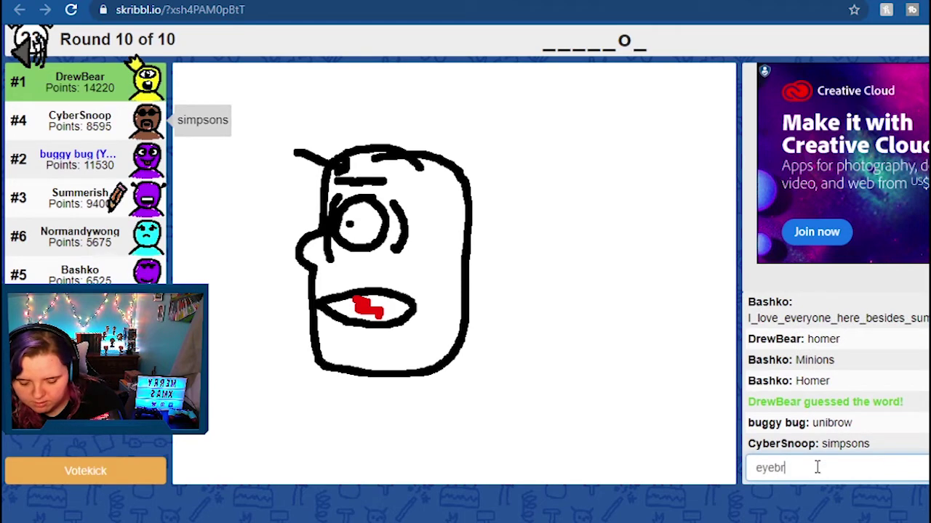
text(ow)
Step: Guess 'eyebrow', then start the snail with a brown rectangle and pick yellow
key(Return)
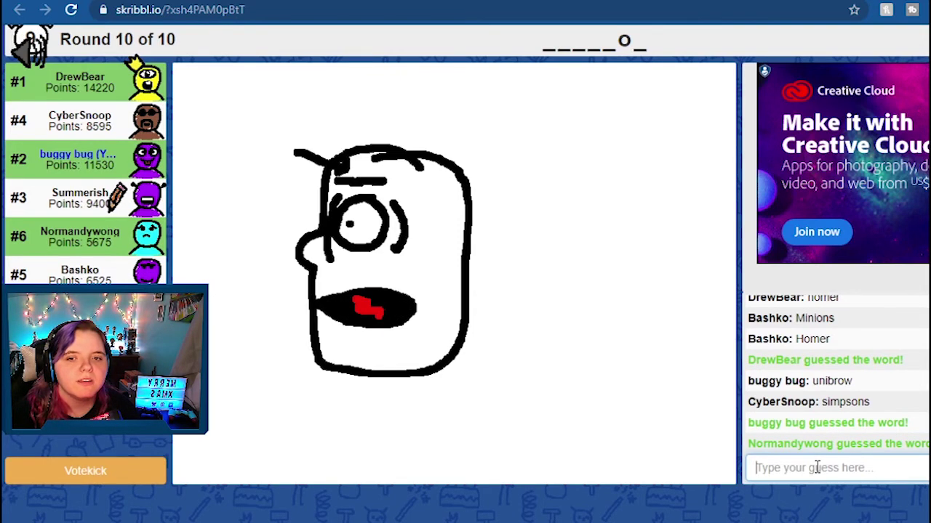
mouse_move(289, 298)
mouse_down()
mouse_move(339, 342)
mouse_move(400, 344)
mouse_move(399, 300)
mouse_move(288, 299)
mouse_move(393, 210)
mouse_up()
click(284, 503)
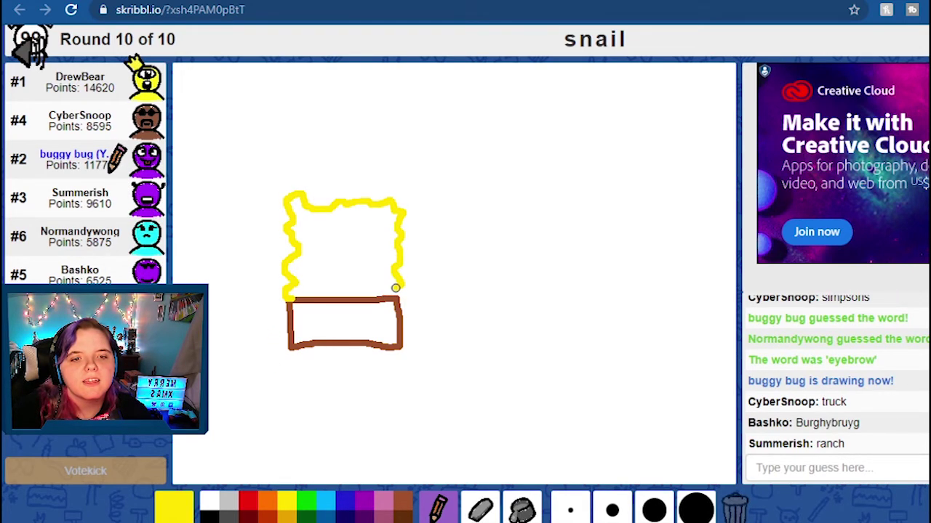
Step: Bucket-fill the top outline solid yellow and the lower rectangle brown
click(402, 504)
click(284, 502)
click(521, 509)
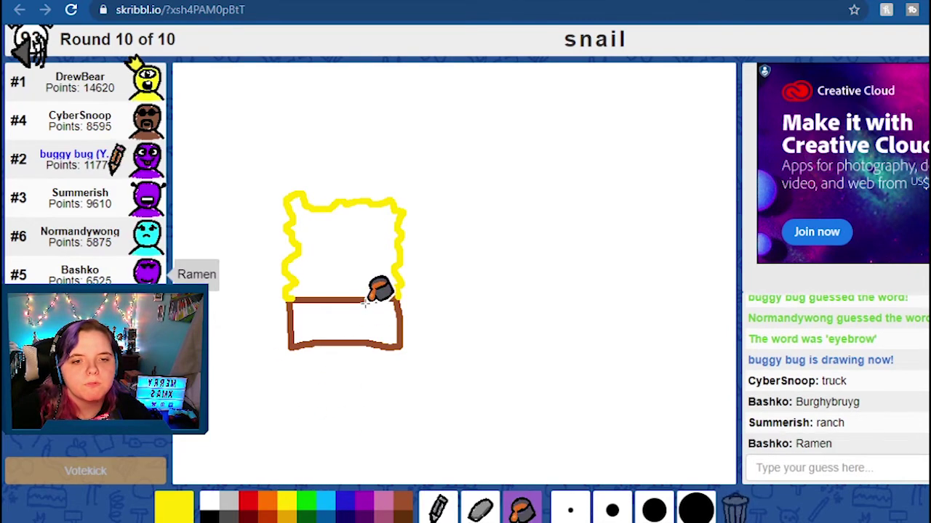
click(335, 251)
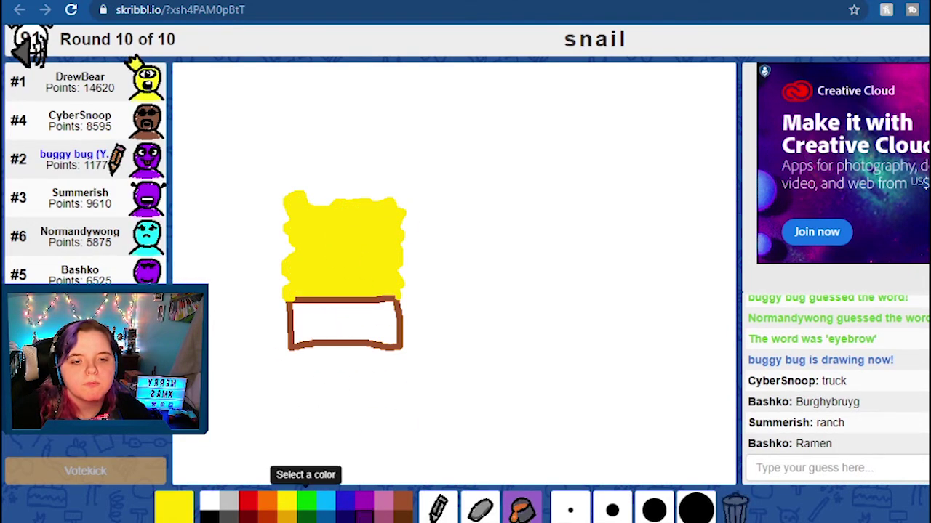
click(402, 504)
click(342, 323)
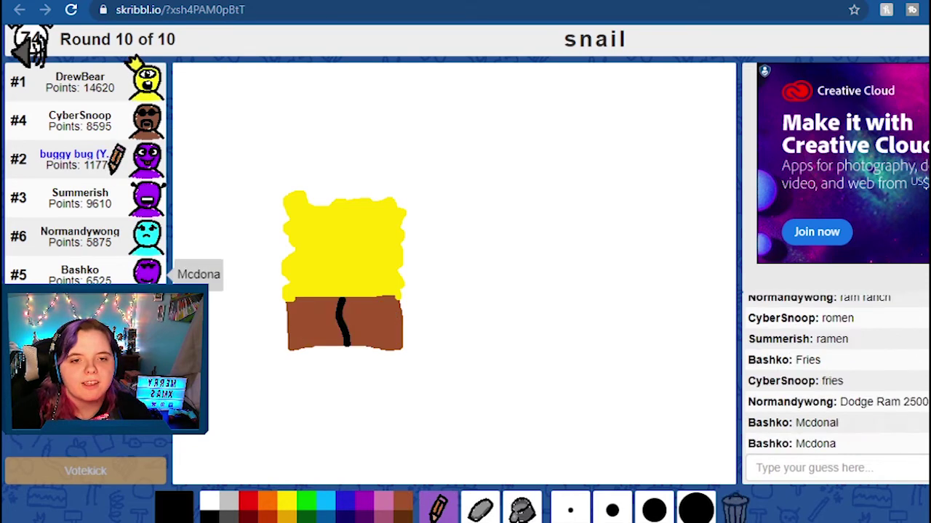
Step: Draw a black vertical line in the brown block and a pink curling arc beside it
click(209, 515)
click(438, 509)
drag(341, 300, 346, 346)
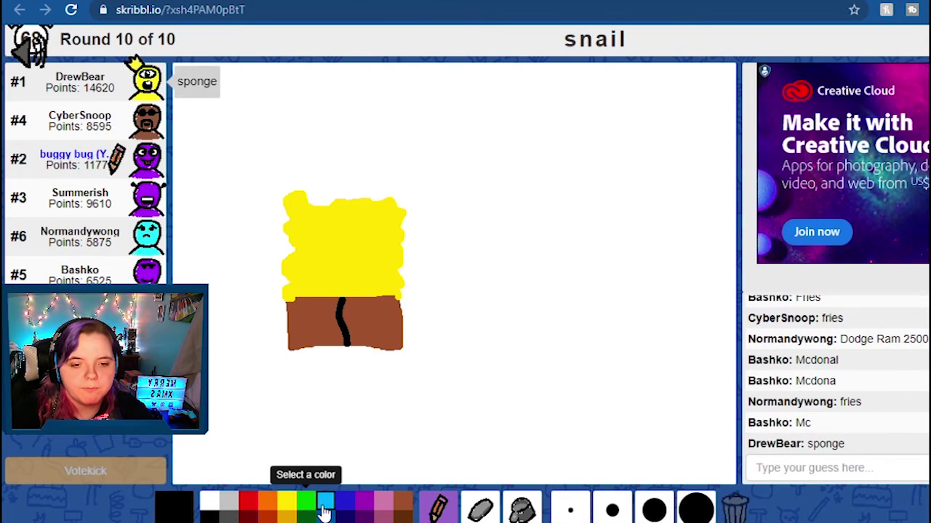
click(383, 506)
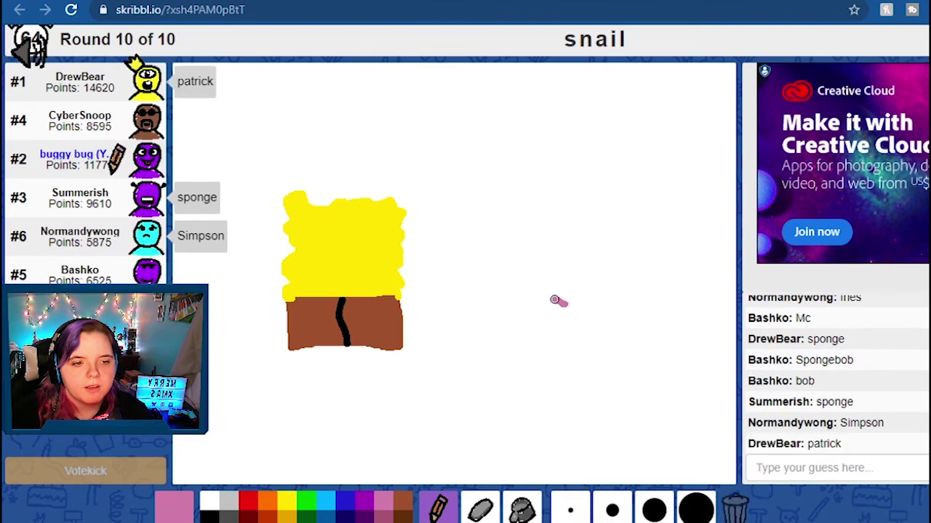
mouse_move(555, 300)
mouse_down()
mouse_move(531, 297)
mouse_move(500, 323)
mouse_move(497, 349)
mouse_move(520, 376)
mouse_up()
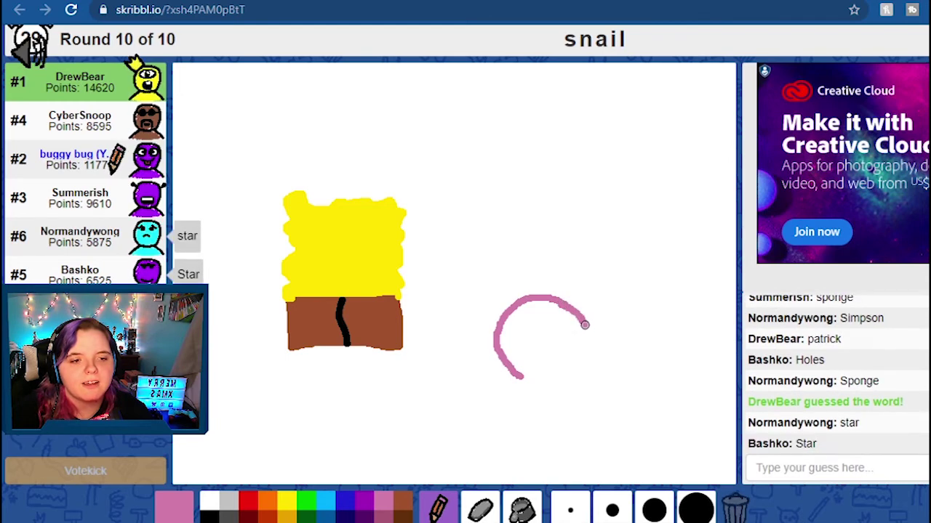
mouse_move(597, 347)
mouse_down()
mouse_move(603, 365)
mouse_move(593, 371)
mouse_move(517, 384)
mouse_up()
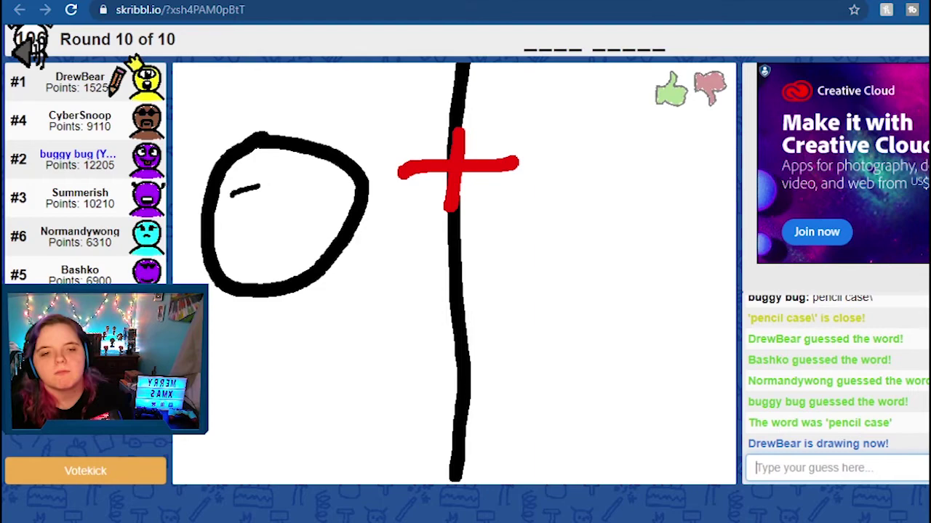
text(pink eyes)
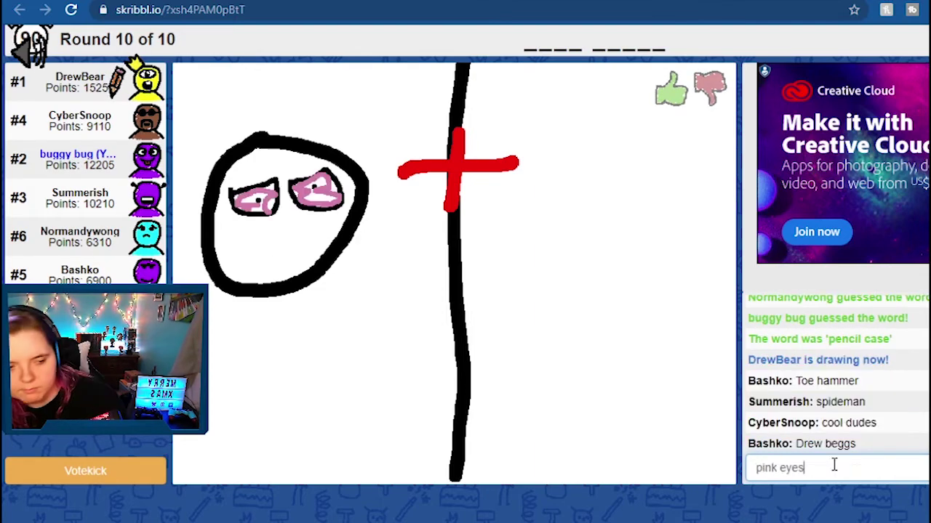
Step: Send 'pink eyes' as the guess for DrewBear's circle drawing
key(Return)
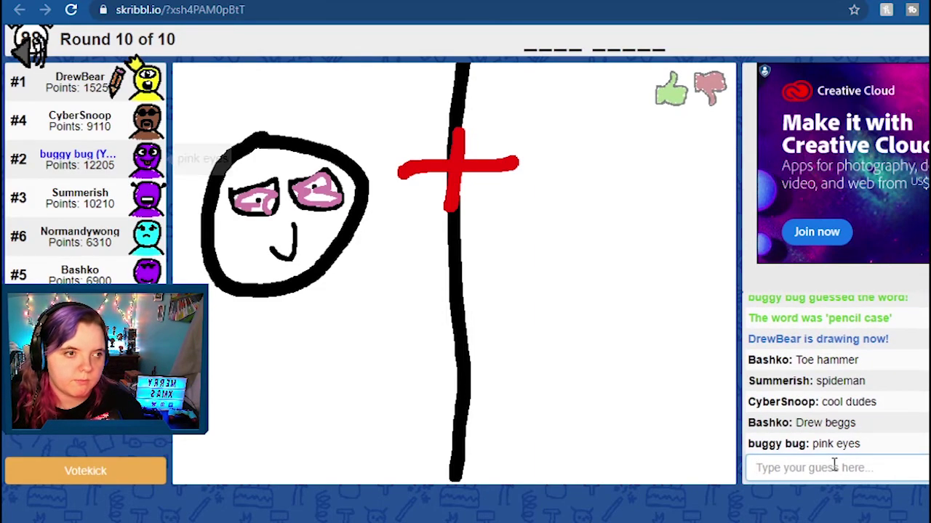